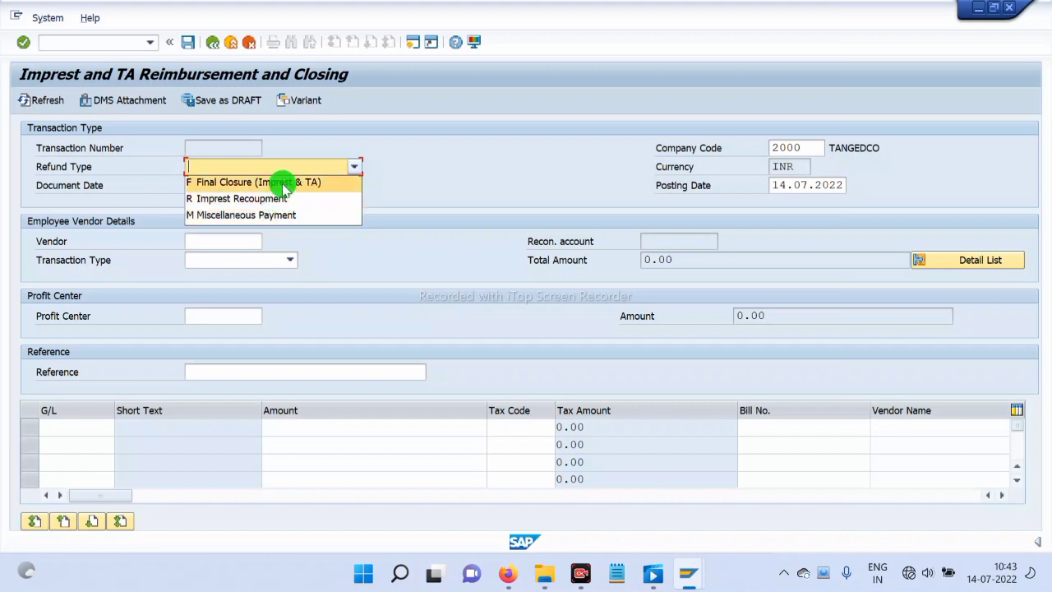
Step: Fill in the form header with refund type Final Closure (Imprest & TA), transaction type Temporary Advance and reference TA_LORRYFC
{"action": "left_click", "coordinate": [284, 182]}
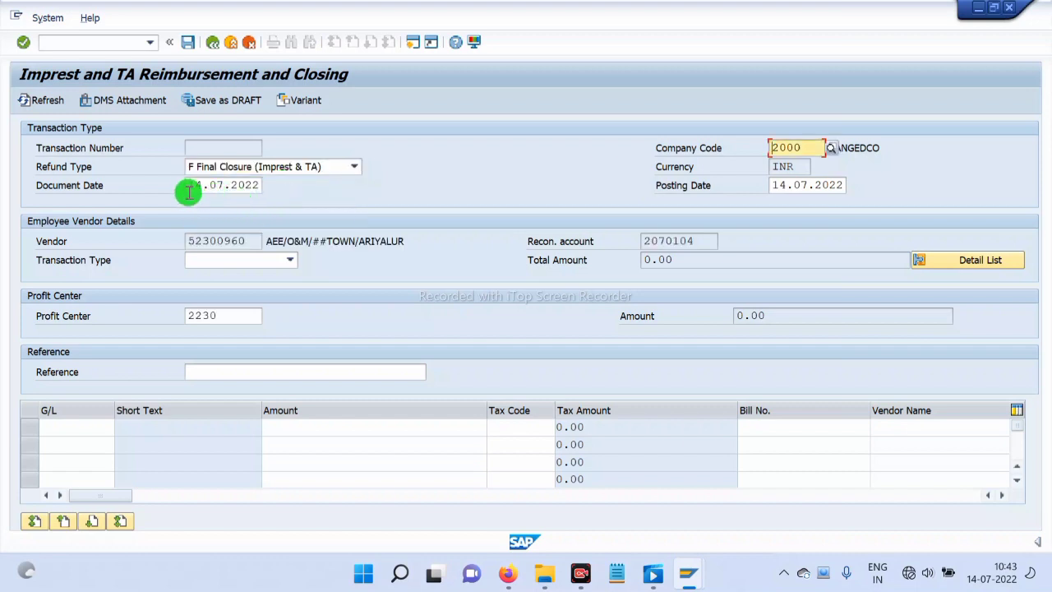
{"action": "left_click_drag", "start_coordinate": [190, 186], "coordinate": [261, 185]}
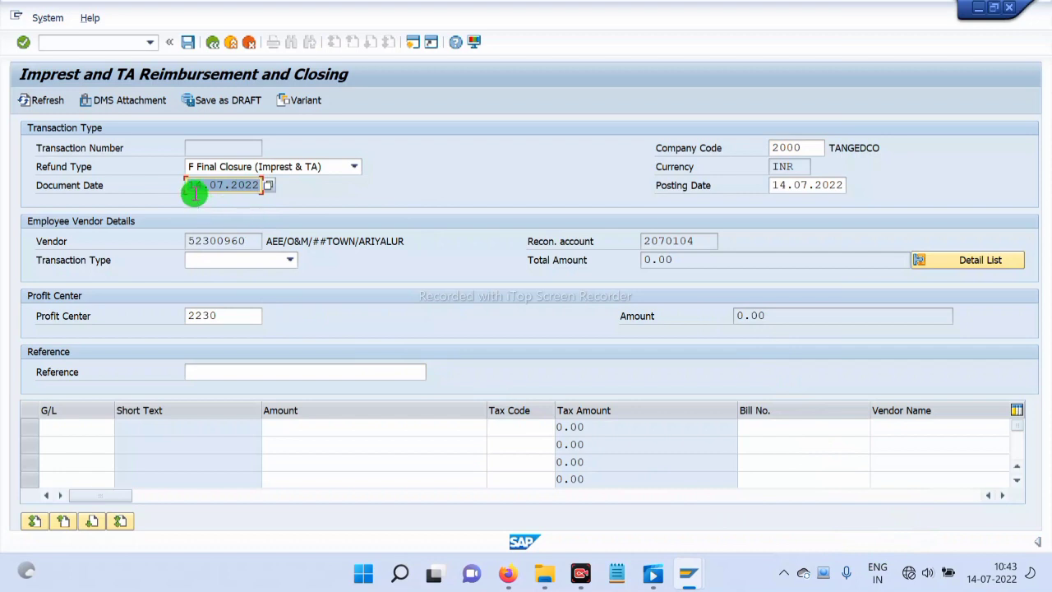
{"action": "left_click", "coordinate": [245, 265]}
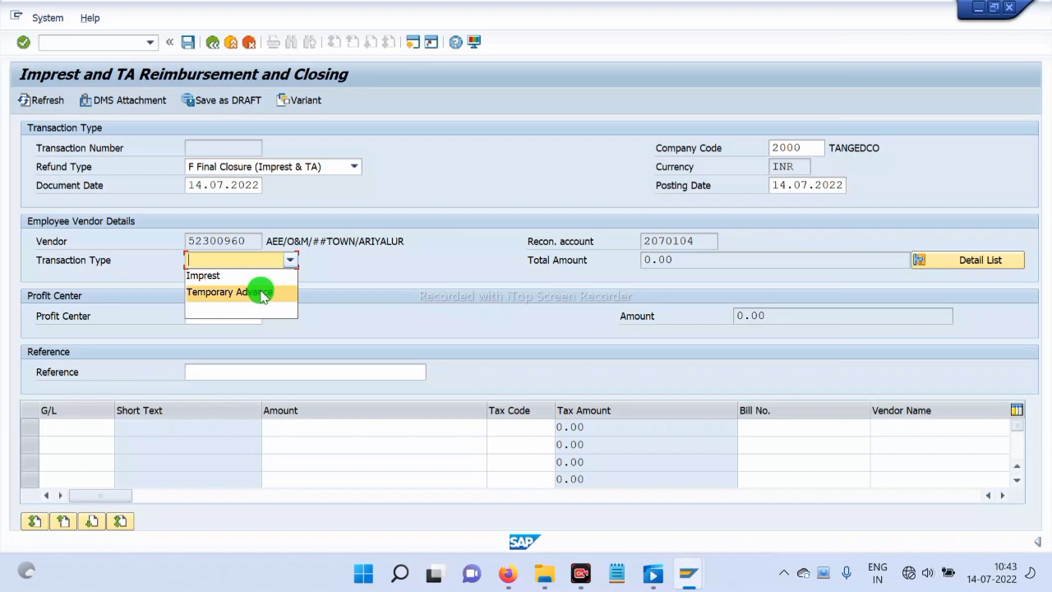
{"action": "left_click", "coordinate": [261, 294]}
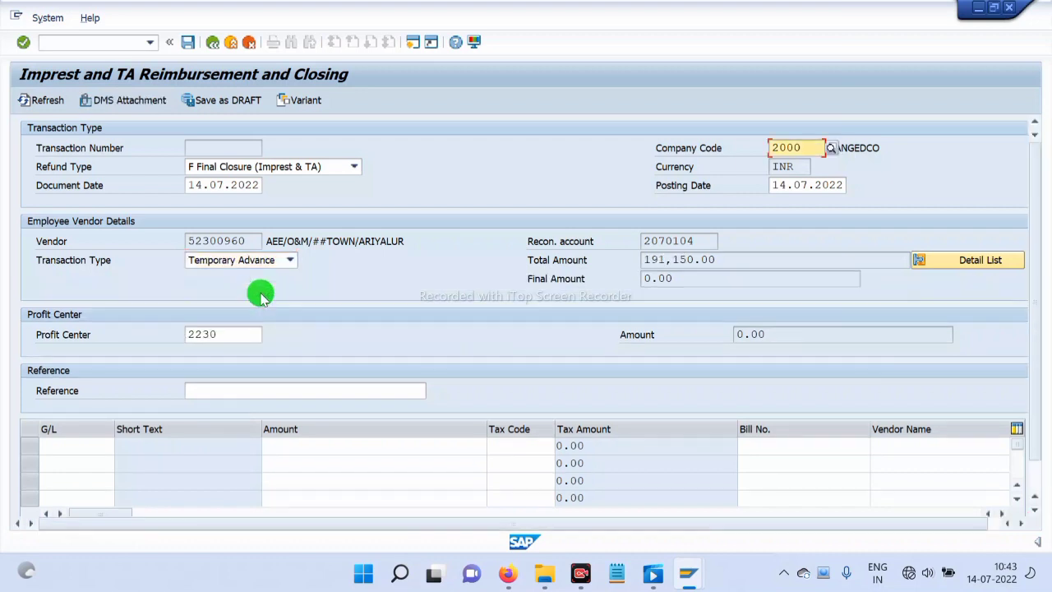
{"action": "left_click", "coordinate": [227, 398]}
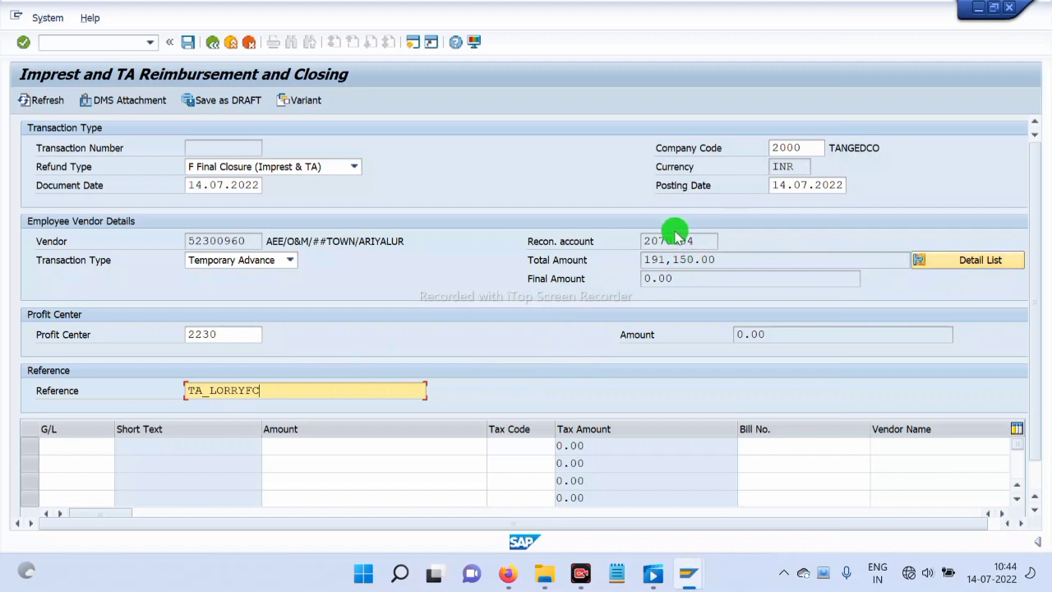
Step: Open the advance detail list, select only the 14,850.00 and 3,700.00- entries, and confirm the selection
{"action": "left_click", "coordinate": [938, 260]}
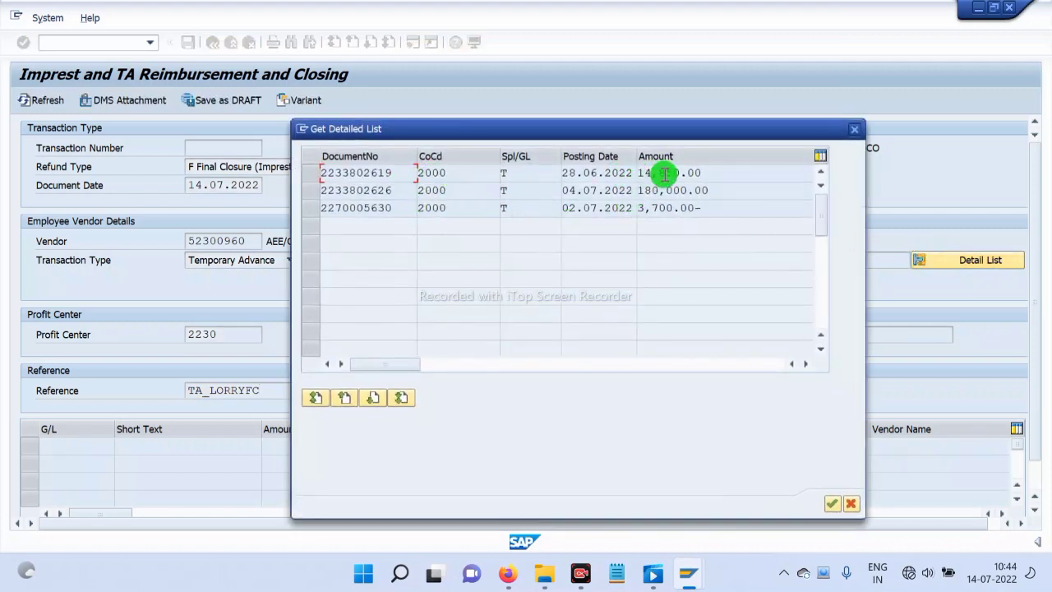
{"action": "left_click", "coordinate": [312, 174]}
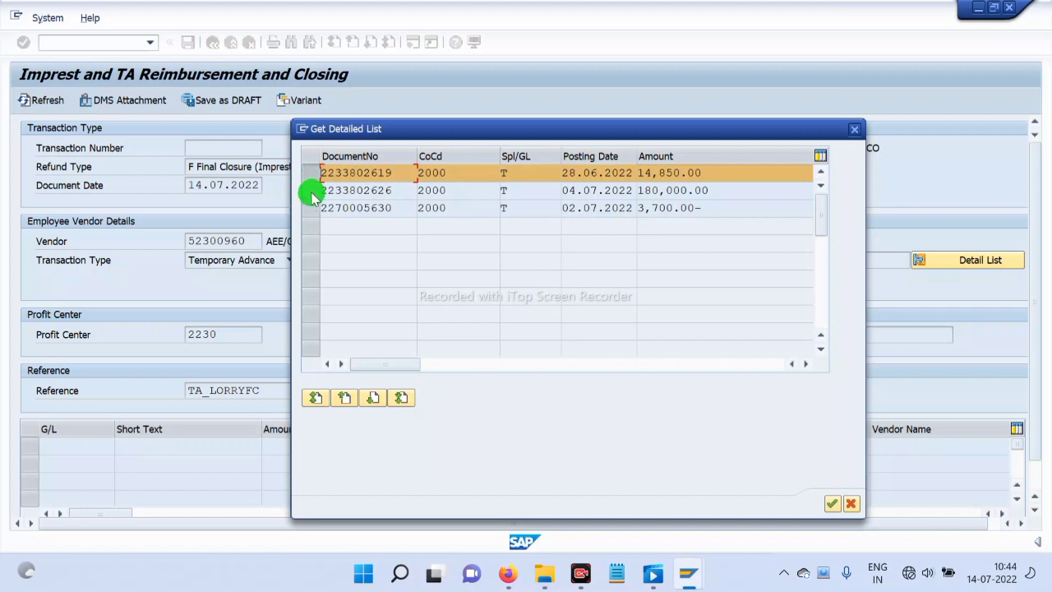
{"action": "left_click", "coordinate": [313, 194], "text": "ctrl"}
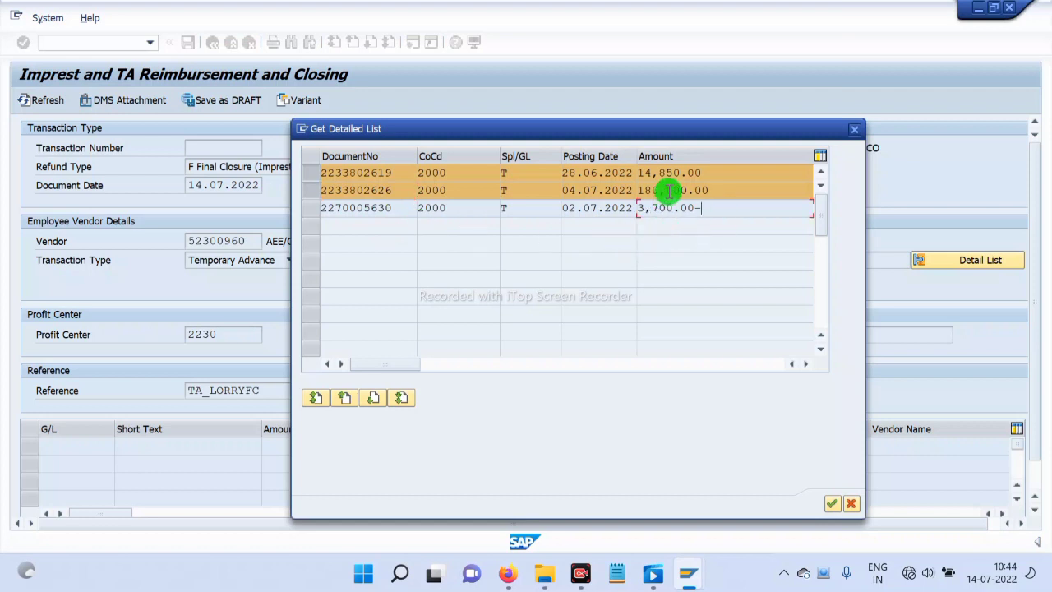
{"action": "left_click", "coordinate": [689, 174]}
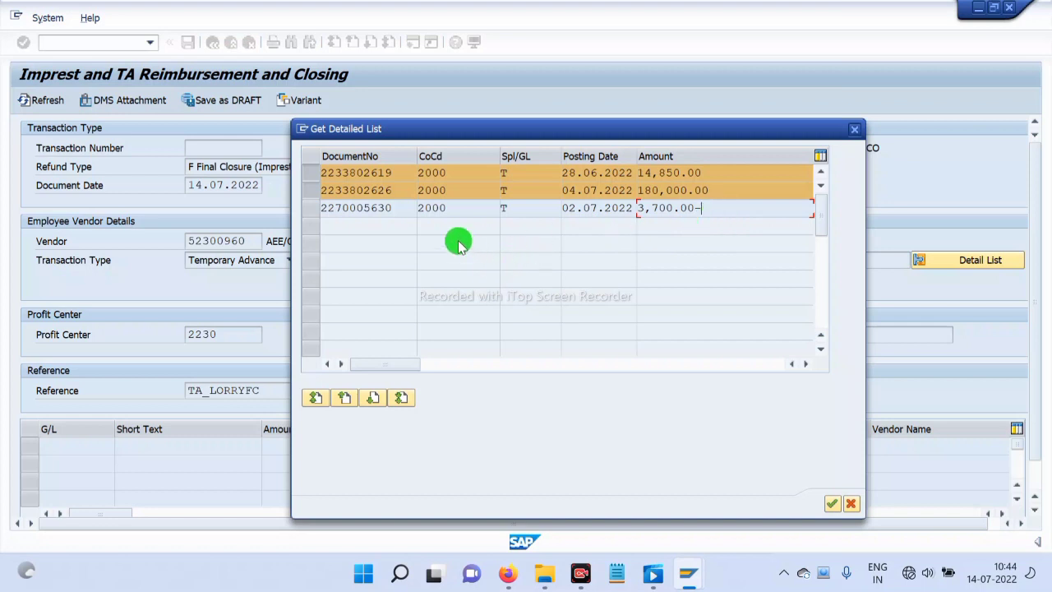
{"action": "left_click", "coordinate": [309, 171], "text": "ctrl"}
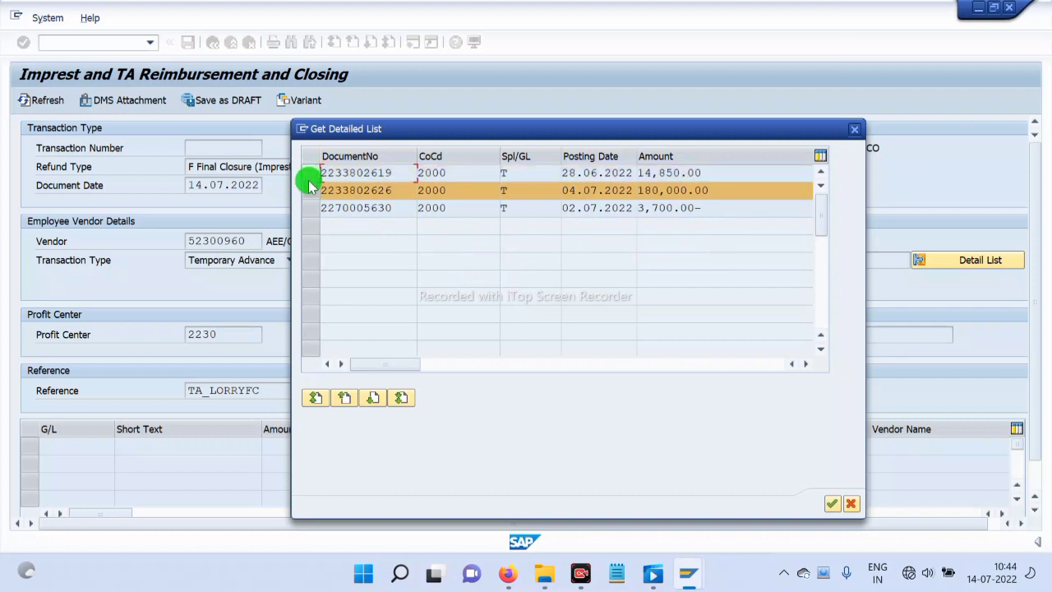
{"action": "left_click", "coordinate": [309, 190], "text": "ctrl"}
{"action": "left_click", "coordinate": [312, 175], "text": "ctrl"}
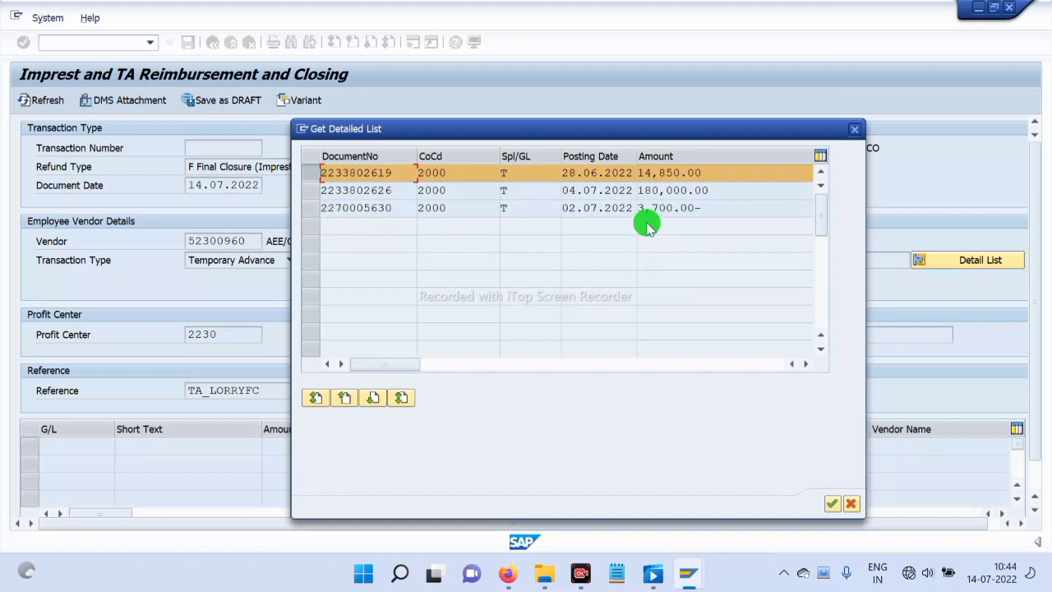
{"action": "left_click", "coordinate": [312, 211], "text": "ctrl"}
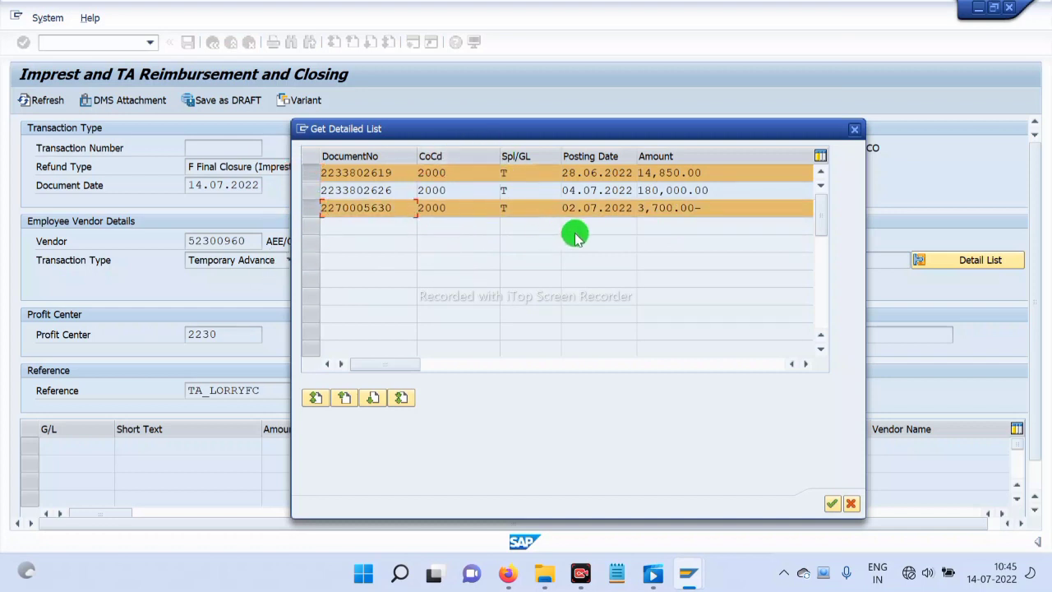
{"action": "left_click", "coordinate": [832, 503]}
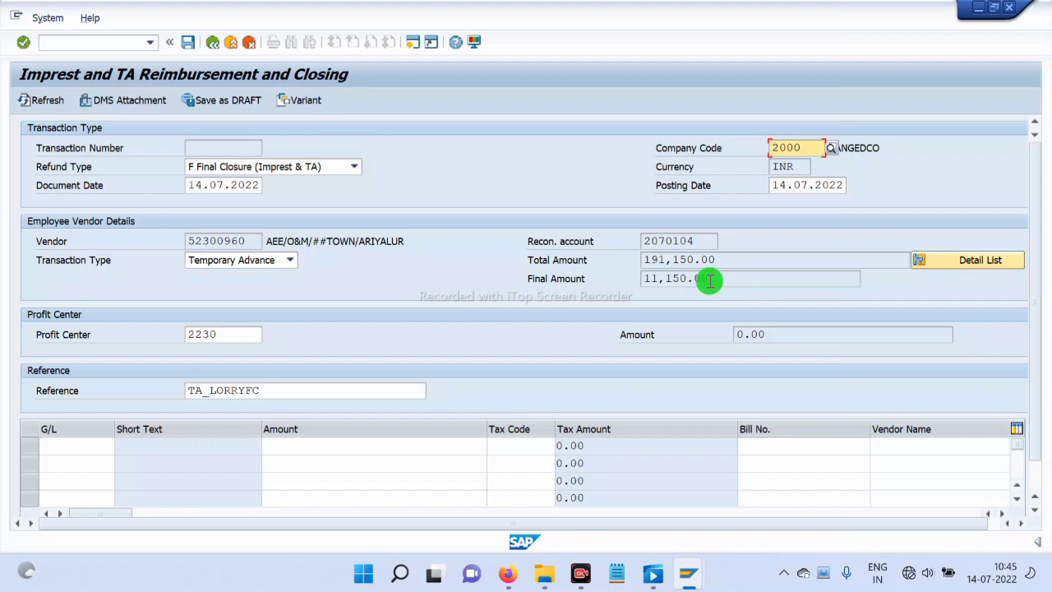
Step: Place the cursor in the first G/L cell, then switch to File Explorer and open ERP ACCOUNT CODE_IMPORTANT_072022 from the TO Print folder
{"action": "scroll", "coordinate": [90, 395], "scroll_direction": "down", "scroll_amount": 1}
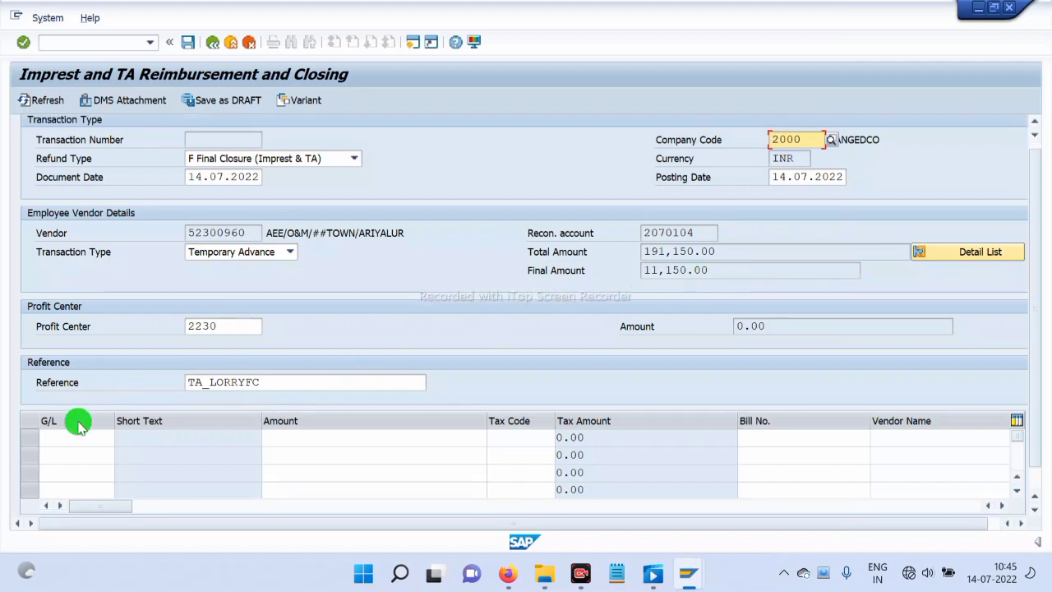
{"action": "left_click", "coordinate": [70, 434]}
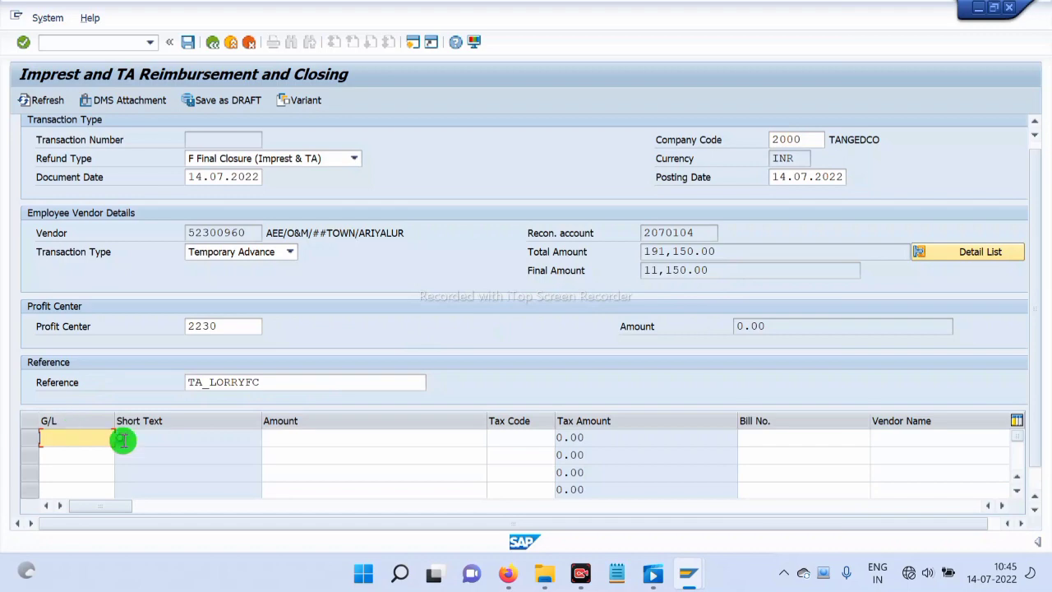
{"action": "left_click", "coordinate": [545, 579]}
{"action": "left_click", "coordinate": [284, 182]}
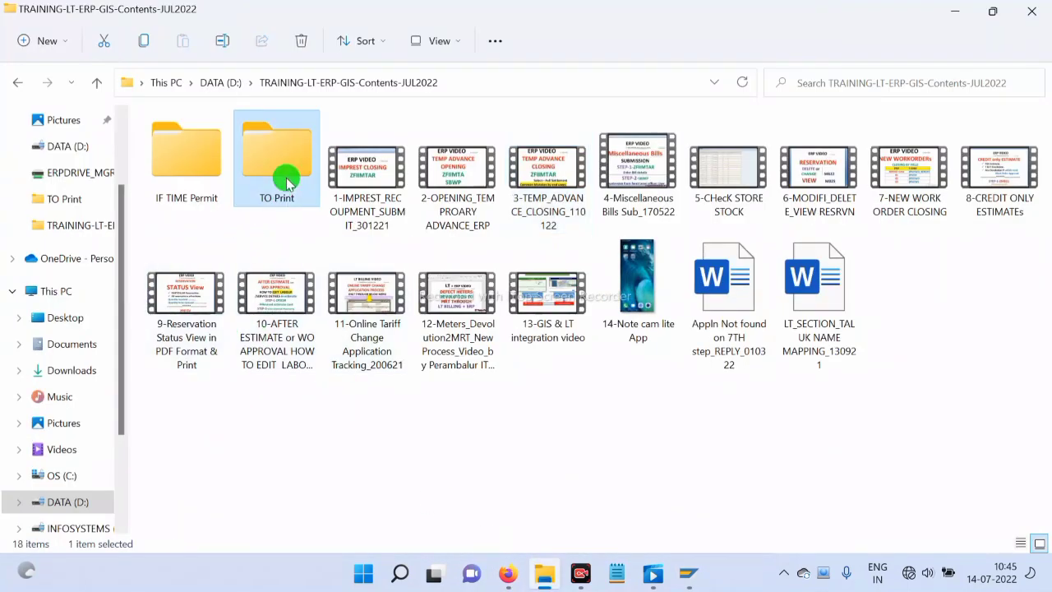
{"action": "double_click", "coordinate": [286, 182]}
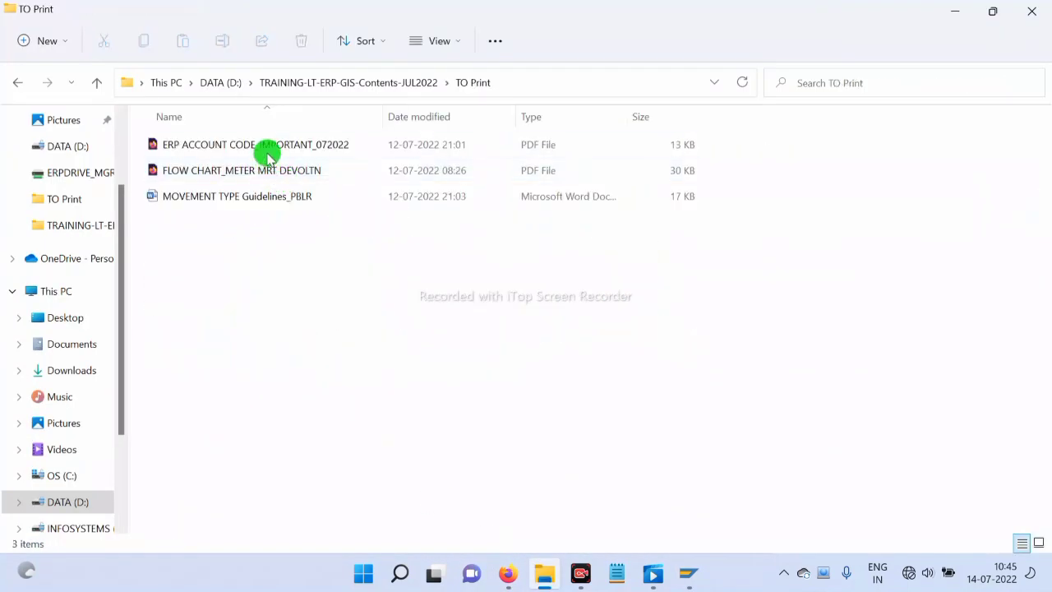
{"action": "double_click", "coordinate": [269, 153]}
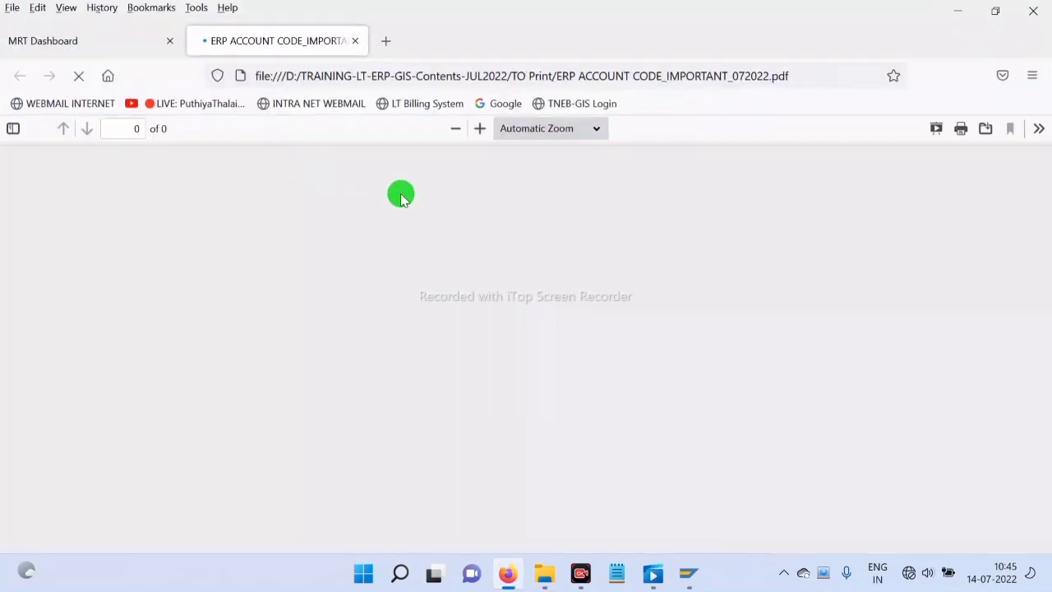
Step: Examine the old-to-new account code list and the cost element code table for labour services across both PDF pages
{"action": "scroll", "coordinate": [575, 255], "scroll_direction": "down", "scroll_amount": 1}
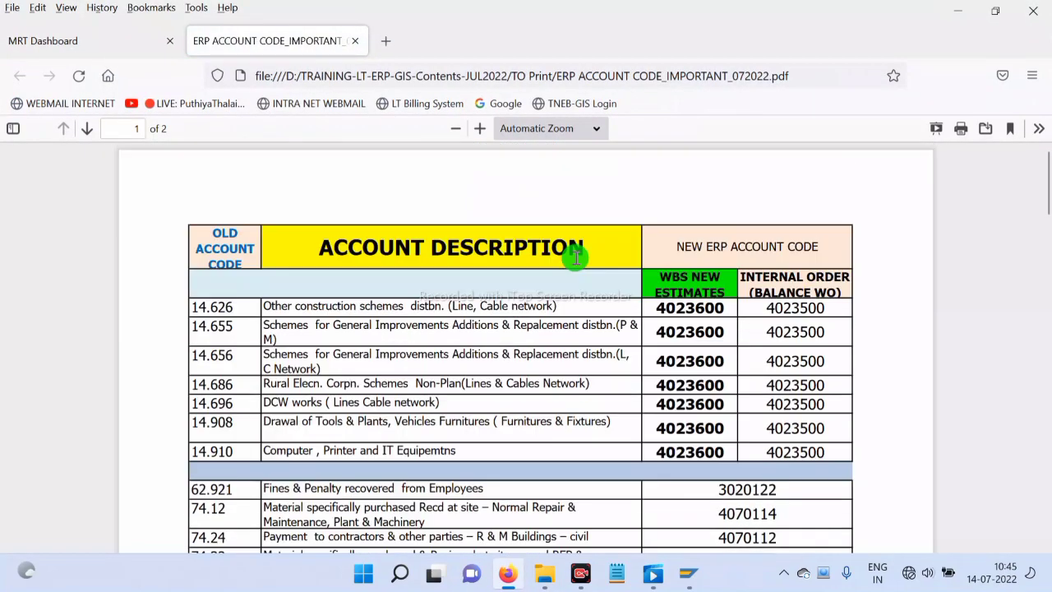
{"action": "scroll", "coordinate": [576, 255], "scroll_direction": "up", "scroll_amount": 1}
{"action": "scroll", "coordinate": [575, 259], "scroll_direction": "down", "scroll_amount": 2}
{"action": "scroll", "coordinate": [581, 292], "scroll_direction": "down", "scroll_amount": 4}
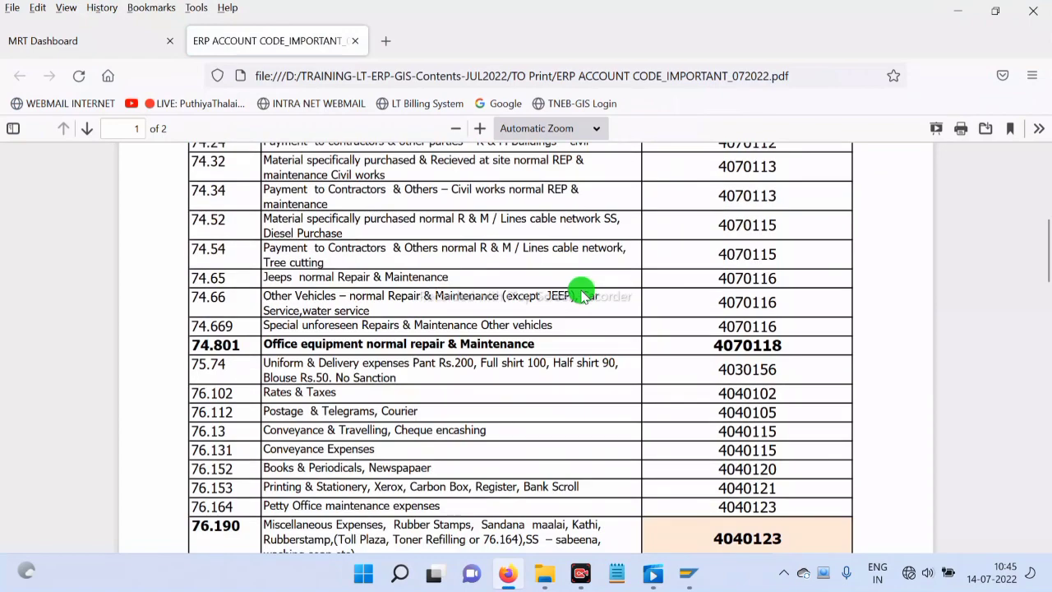
{"action": "scroll", "coordinate": [581, 296], "scroll_direction": "up", "scroll_amount": 6}
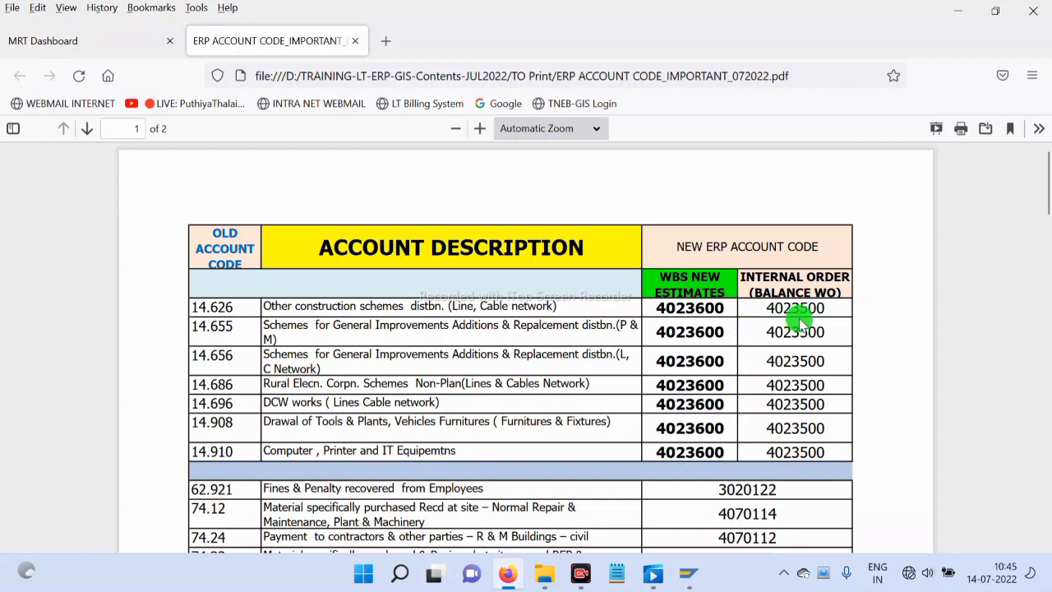
{"action": "scroll", "coordinate": [806, 317], "scroll_direction": "down", "scroll_amount": 3}
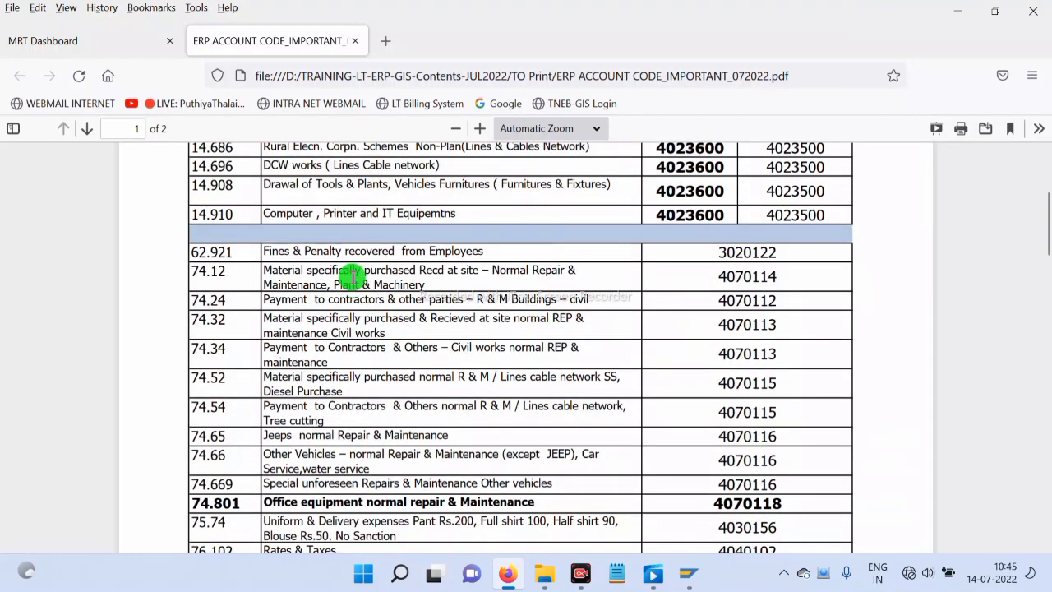
{"action": "scroll", "coordinate": [352, 278], "scroll_direction": "down", "scroll_amount": 3}
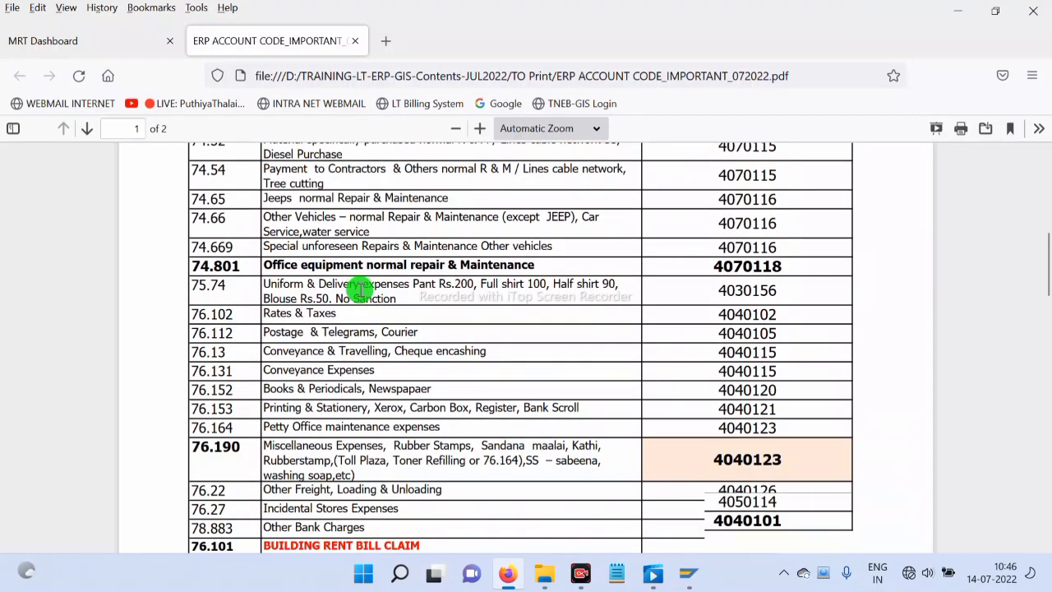
{"action": "scroll", "coordinate": [359, 290], "scroll_direction": "down", "scroll_amount": 1}
{"action": "scroll", "coordinate": [364, 291], "scroll_direction": "down", "scroll_amount": 1}
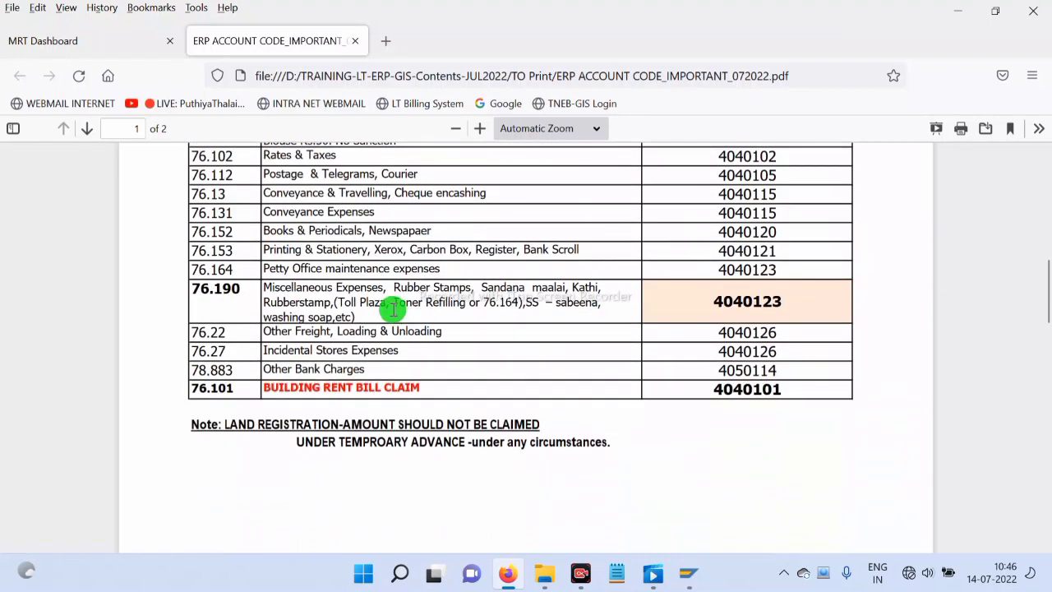
{"action": "scroll", "coordinate": [397, 313], "scroll_direction": "down", "scroll_amount": 1}
{"action": "scroll", "coordinate": [396, 311], "scroll_direction": "up", "scroll_amount": 3}
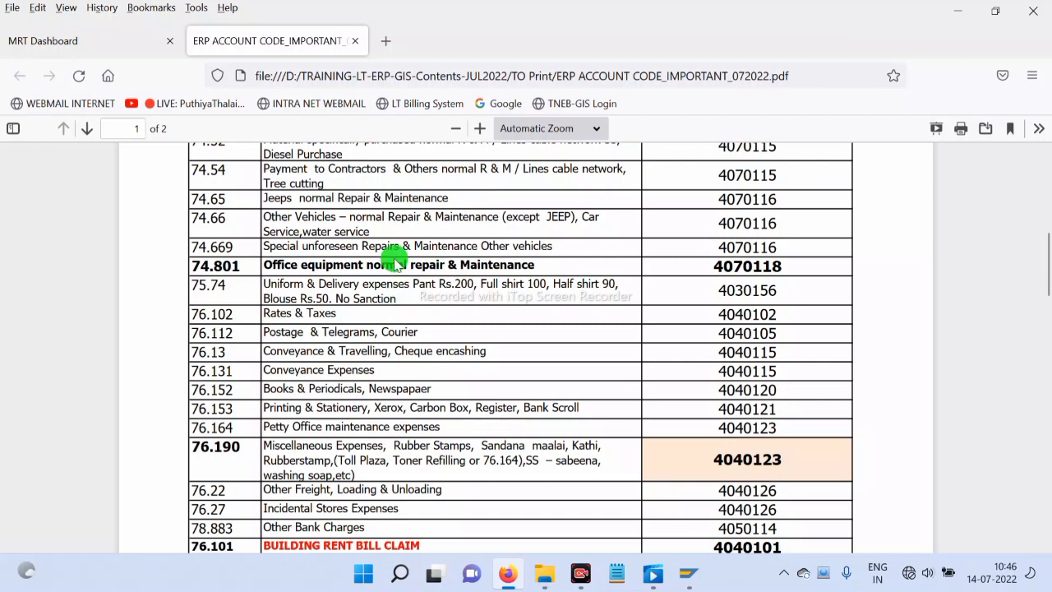
{"action": "scroll", "coordinate": [387, 272], "scroll_direction": "down", "scroll_amount": 6}
{"action": "scroll", "coordinate": [386, 276], "scroll_direction": "down", "scroll_amount": 4}
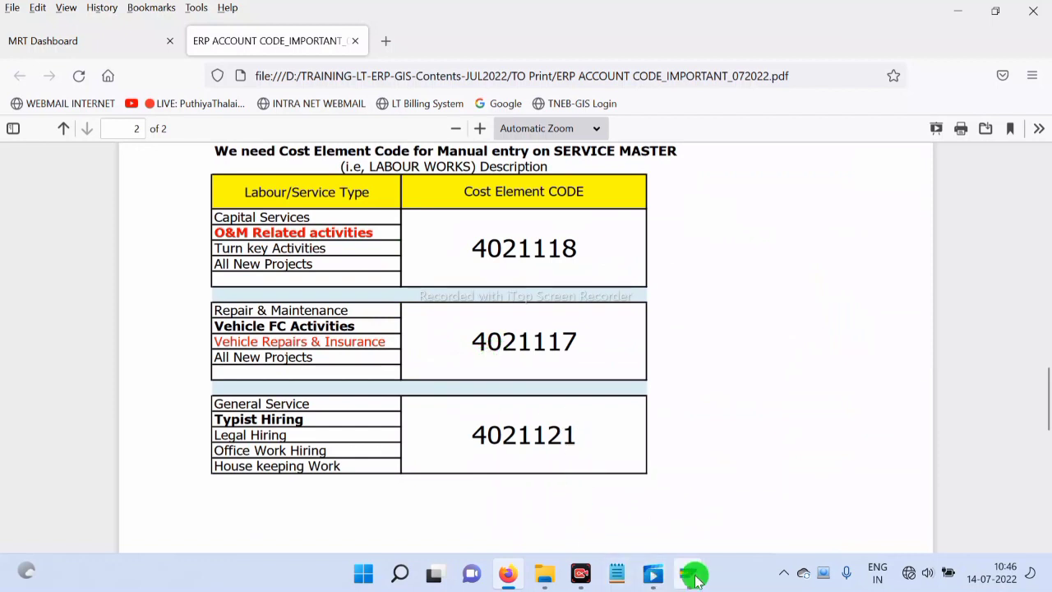
Step: Switch back to SAP and enter G/L account 4021117, Consump- R&M Services, in the first item row
{"action": "mouse_move", "coordinate": [695, 580]}
{"action": "left_click", "coordinate": [712, 522]}
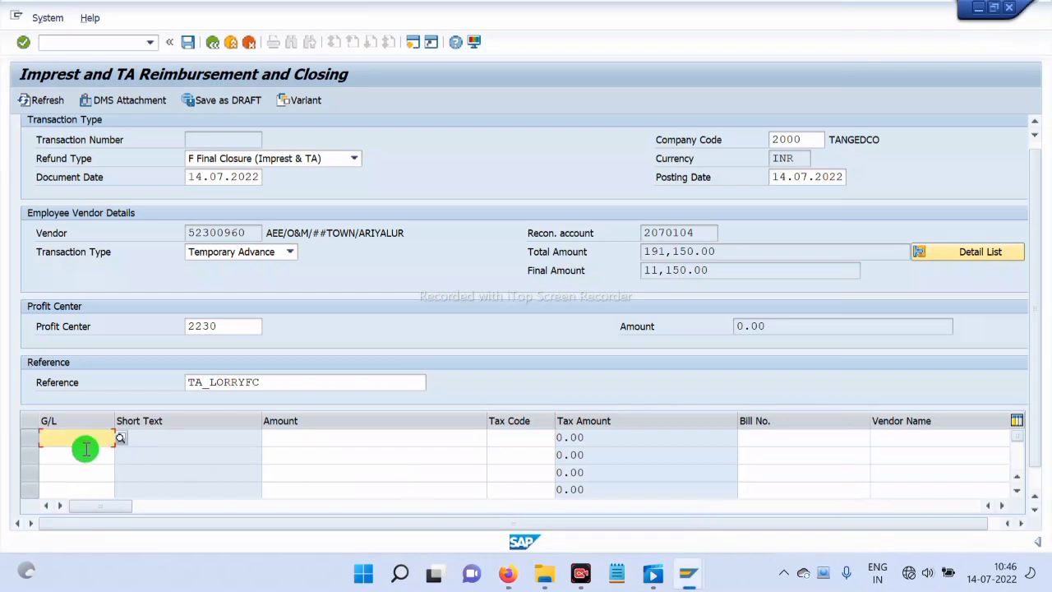
{"action": "type", "text": "4021117"}
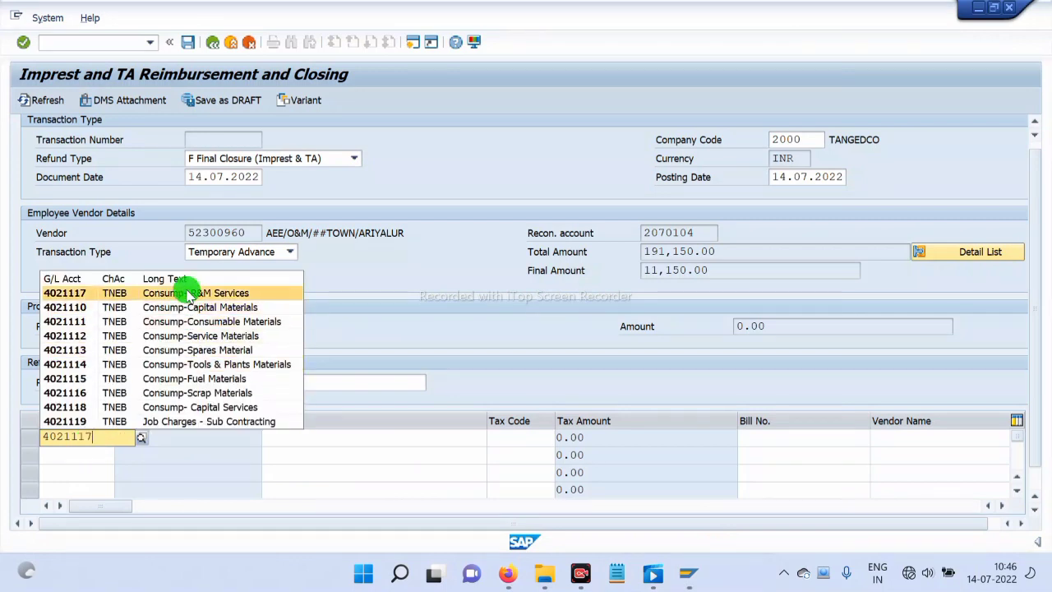
{"action": "left_click", "coordinate": [223, 293]}
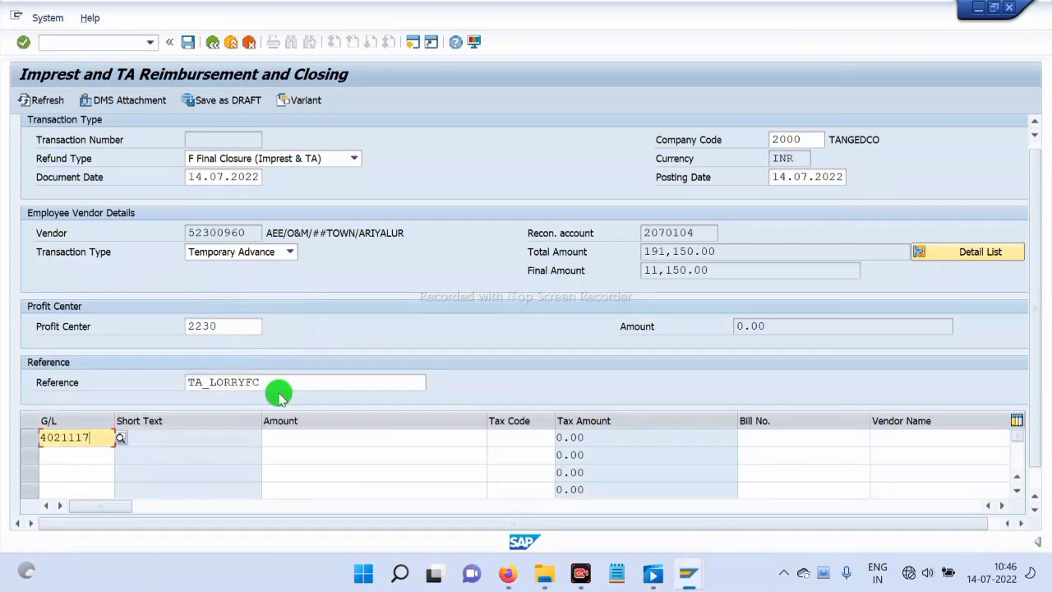
Step: Enter an amount of 11,150.00 for the first G/L item and confirm the entry
{"action": "left_click", "coordinate": [295, 436]}
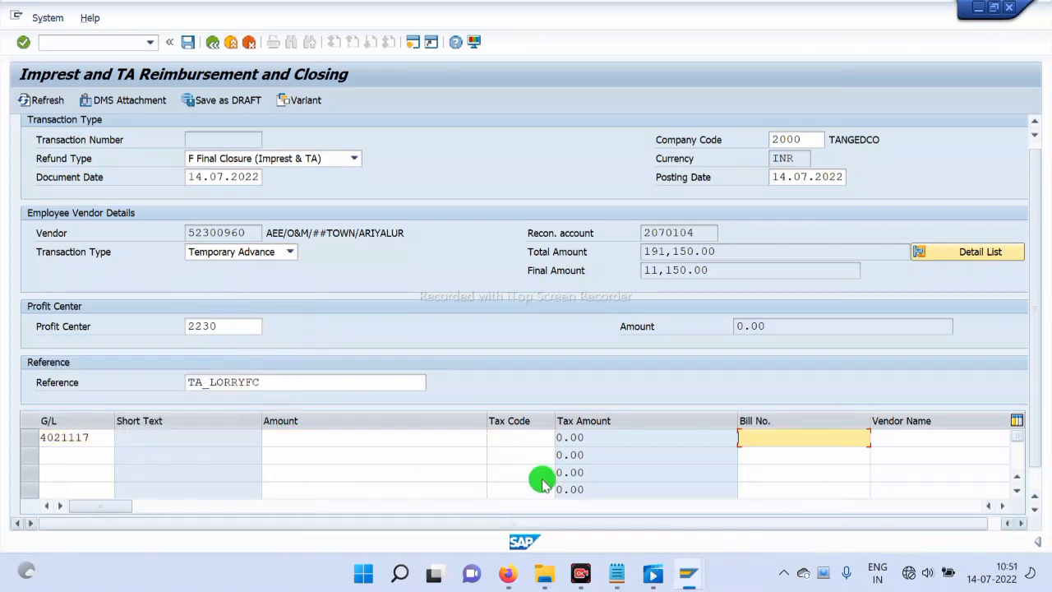
{"action": "left_click", "coordinate": [294, 442]}
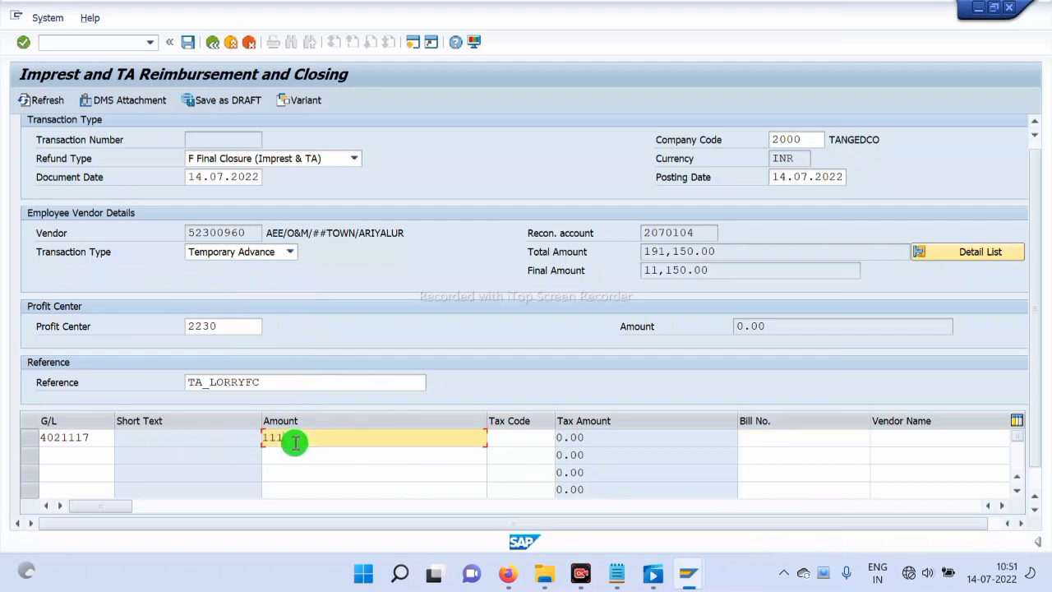
{"action": "key", "text": "Return"}
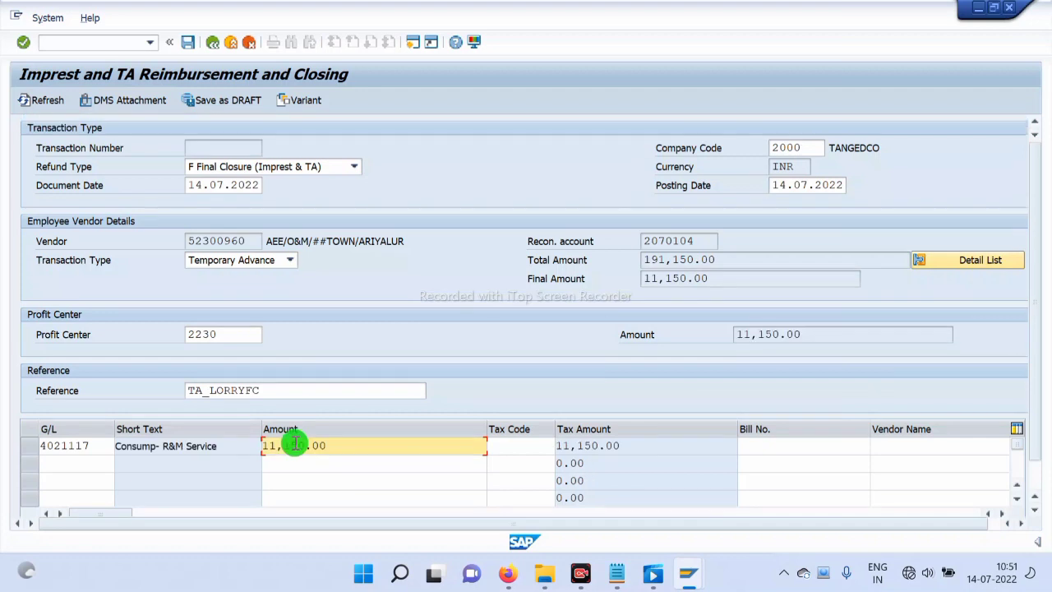
Step: Assign tax code V0, NIL INPUT TAX, to the G/L 4021117 item
{"action": "left_click", "coordinate": [521, 452]}
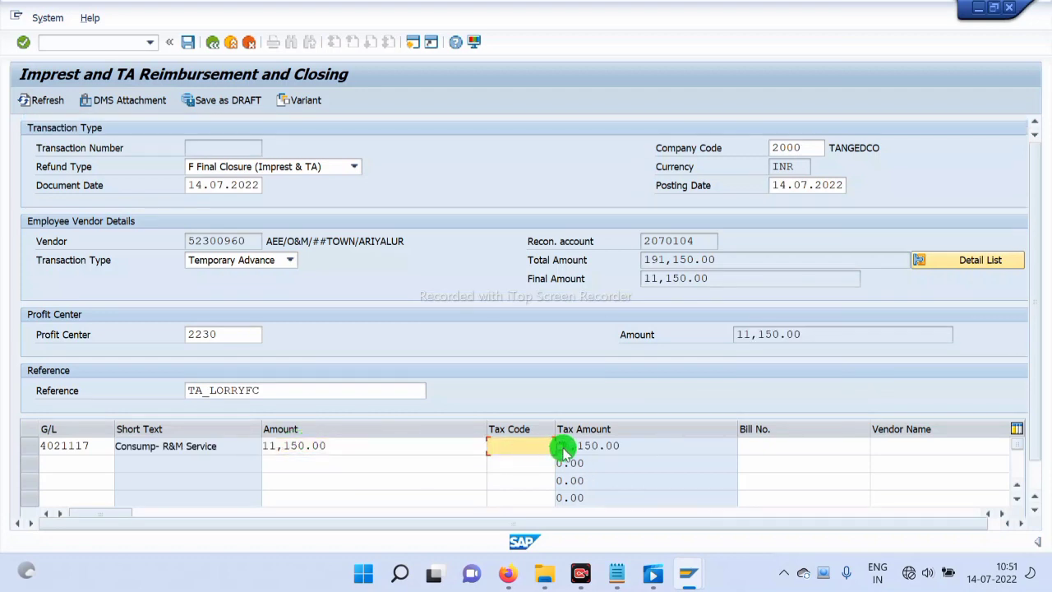
{"action": "left_click", "coordinate": [560, 447]}
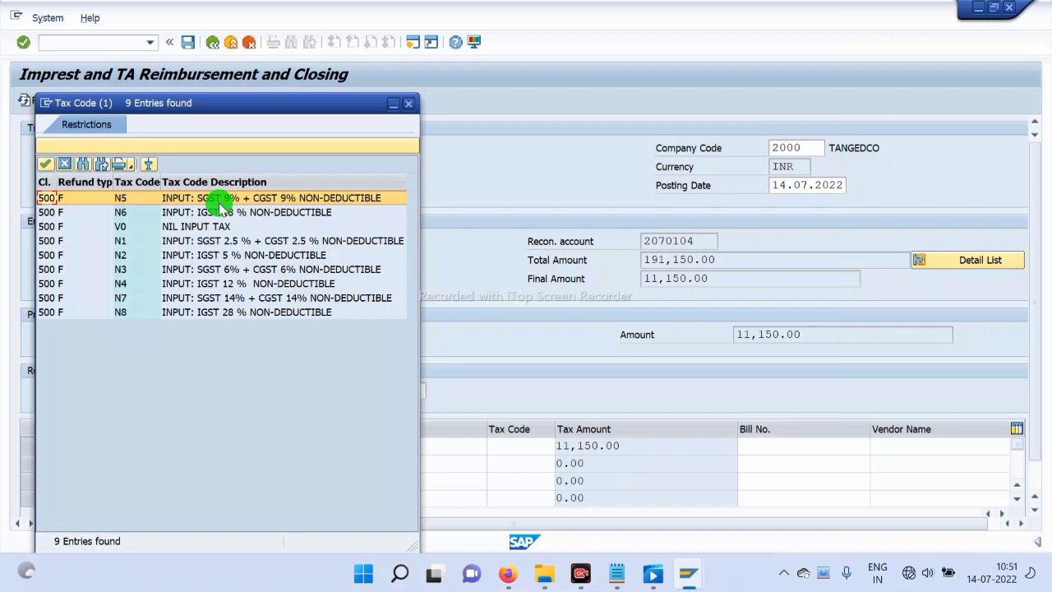
{"action": "left_click", "coordinate": [177, 227]}
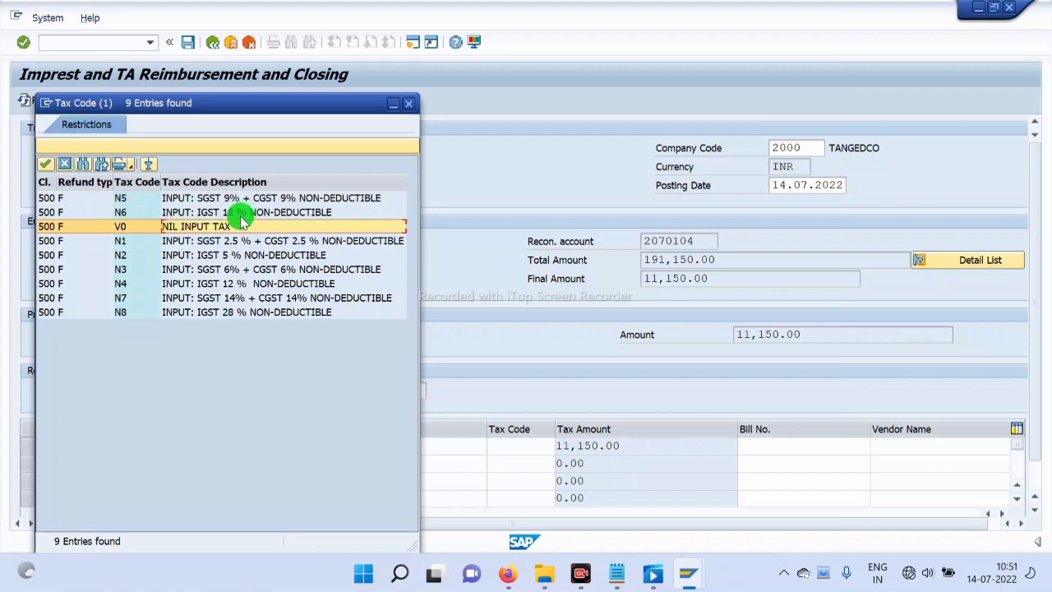
{"action": "double_click", "coordinate": [170, 227]}
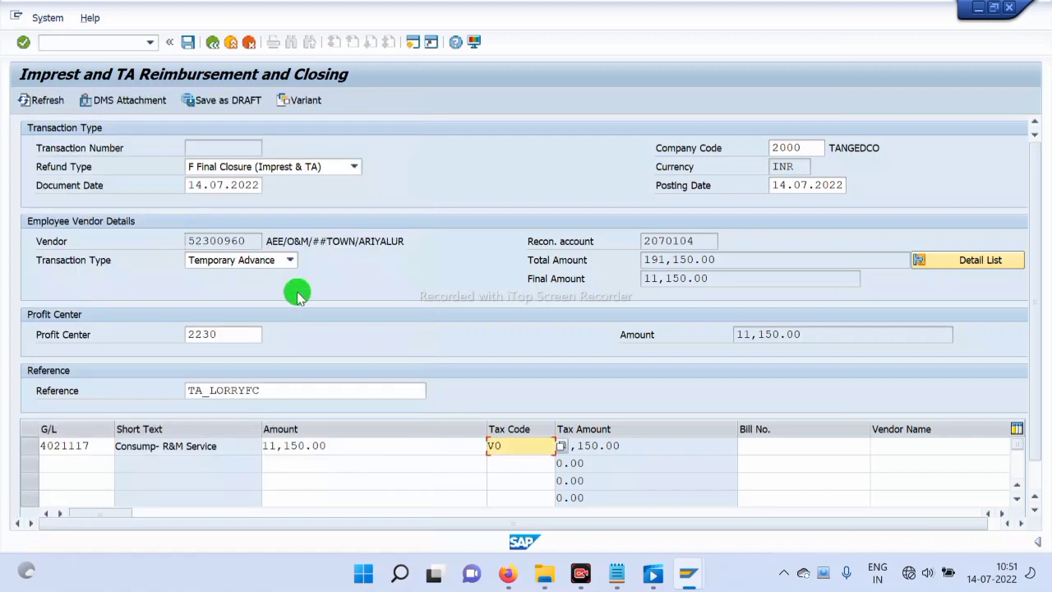
Step: Enter bill number 2345 and vendor name RTO ARIYALUR for the first G/L item
{"action": "left_click", "coordinate": [762, 446]}
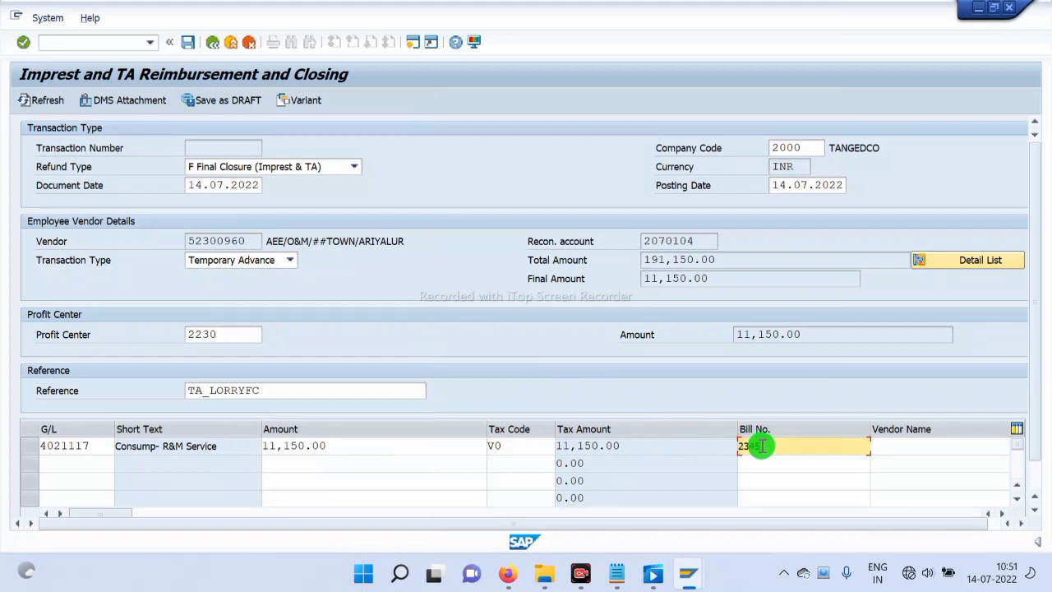
{"action": "key", "text": "Tab"}
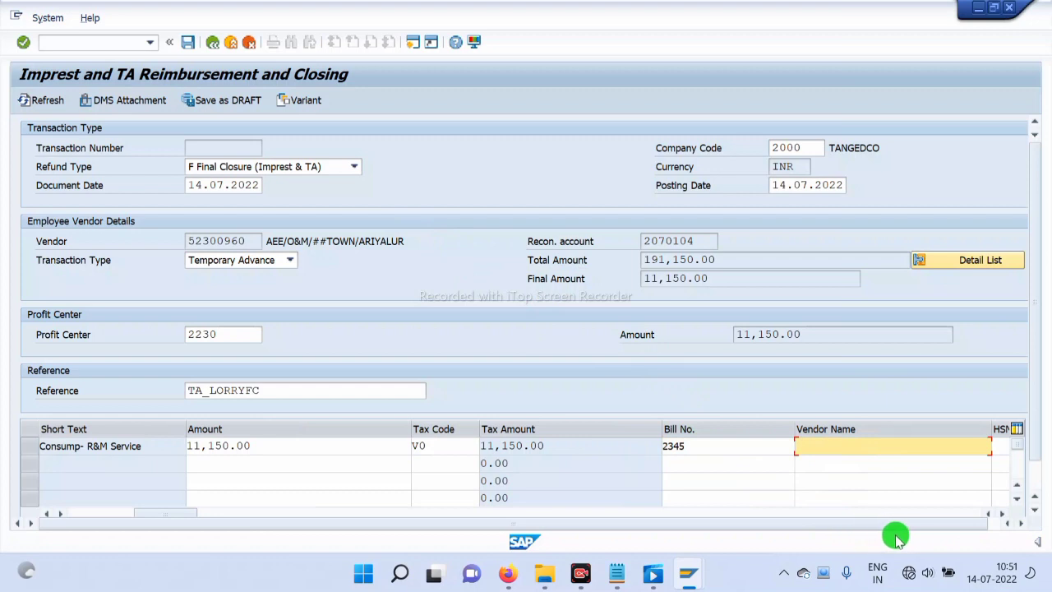
{"action": "type", "text": "RTO ARIYALUR"}
{"action": "left_click", "coordinate": [735, 444]}
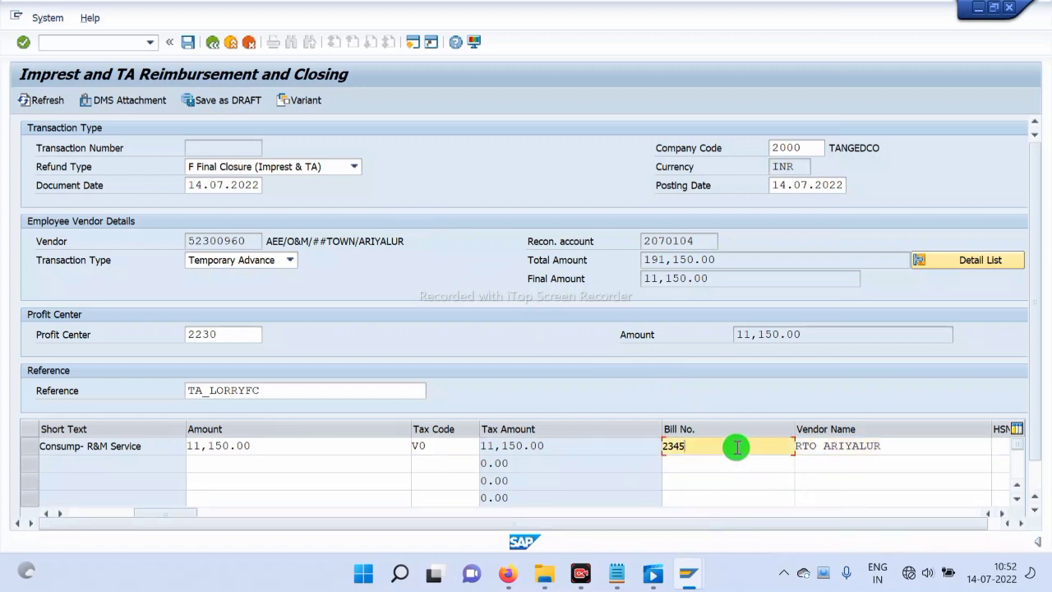
{"action": "left_click_drag", "start_coordinate": [720, 527], "coordinate": [815, 526]}
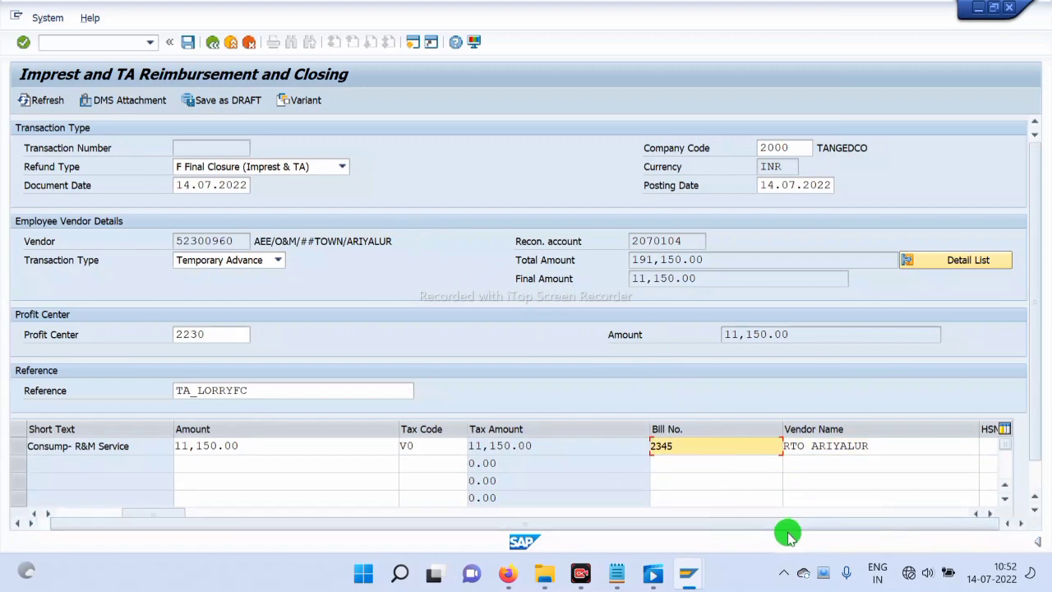
Step: Skip the HSN or SAC code and GST number, and enter bill date 09.07.2022 for the item
{"action": "left_click", "coordinate": [988, 449]}
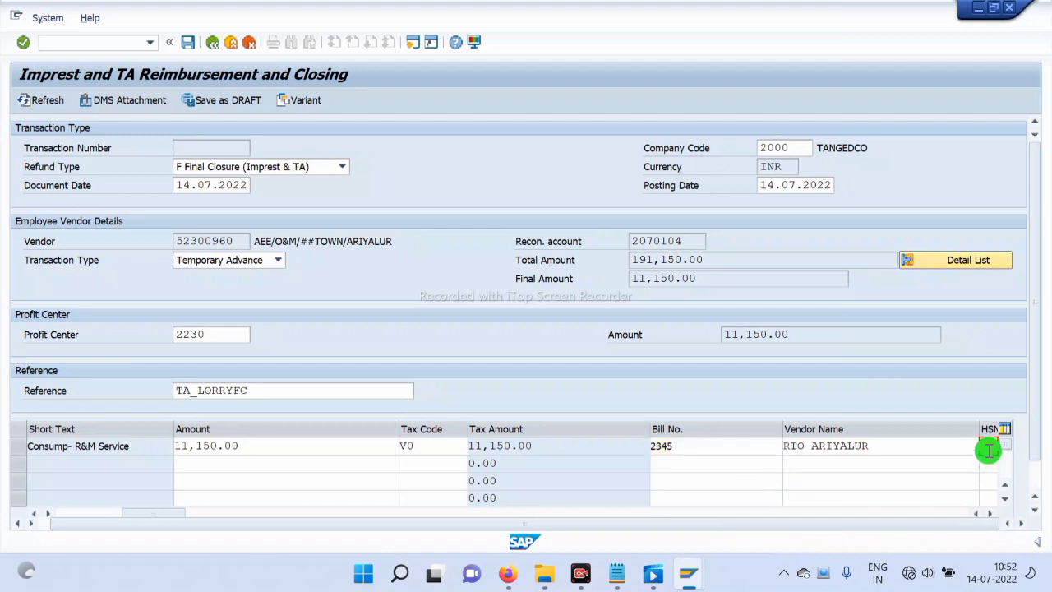
{"action": "key", "text": "Tab"}
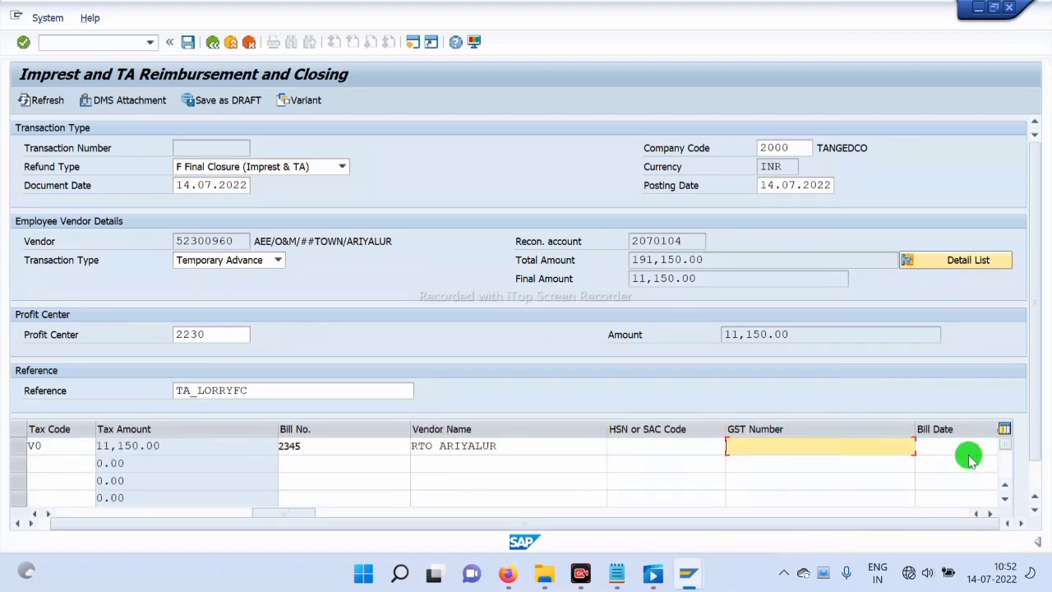
{"action": "key", "text": "Tab"}
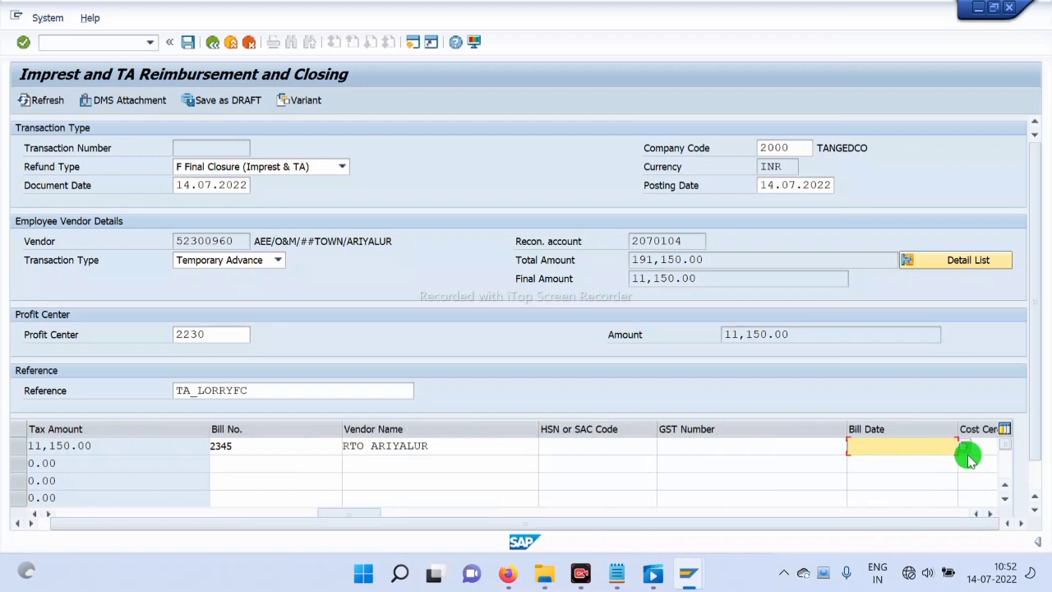
{"action": "type", "text": "09.07.2022"}
{"action": "key", "text": "Tab"}
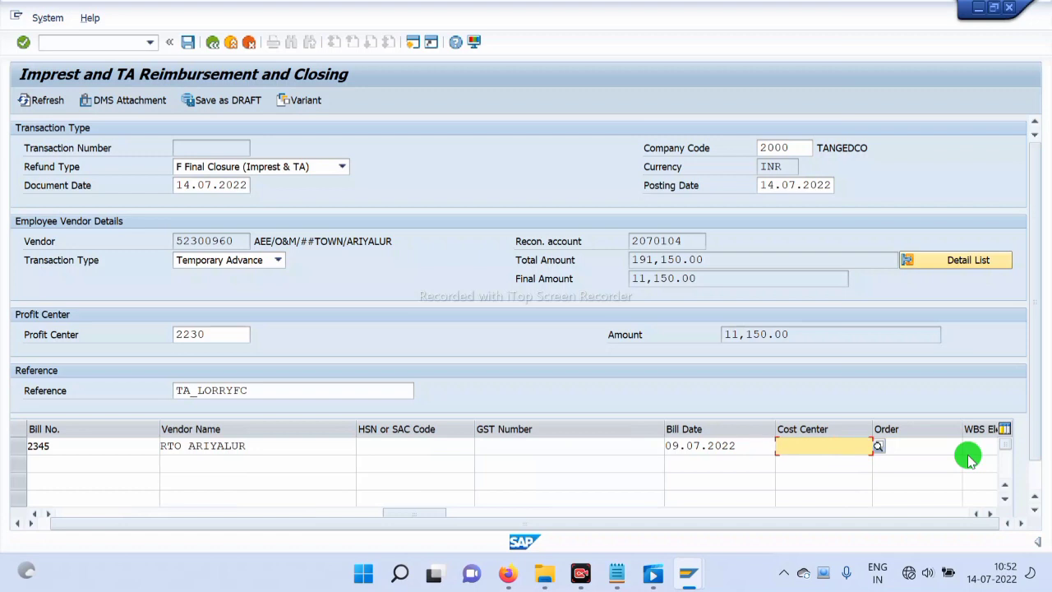
Step: Set the item's cost center to 22300960, AEE/T/ARYLR, from the matching suggestions
{"action": "type", "text": "22"}
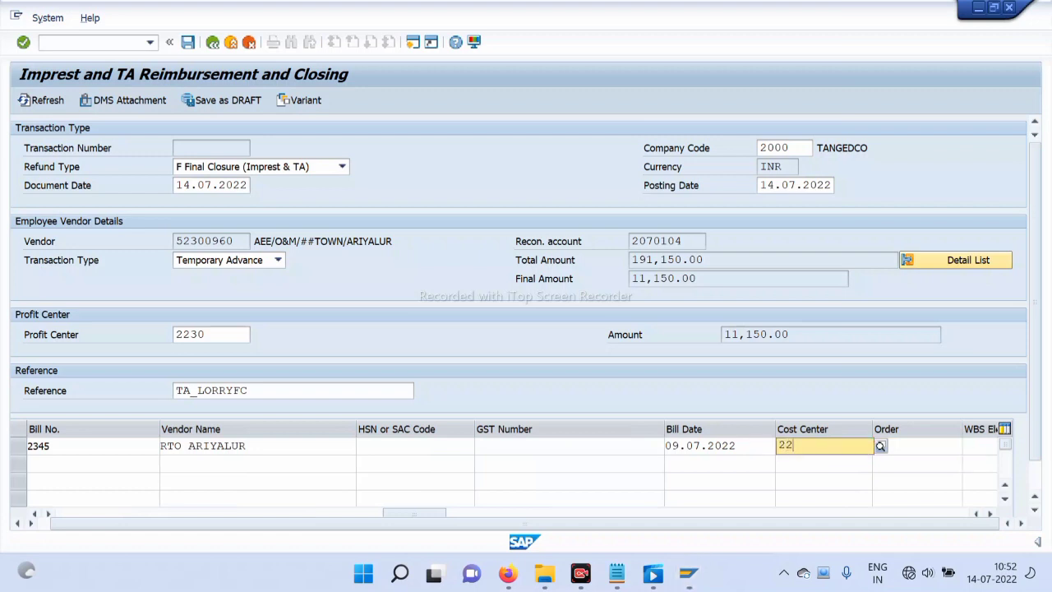
{"action": "type", "text": "3"}
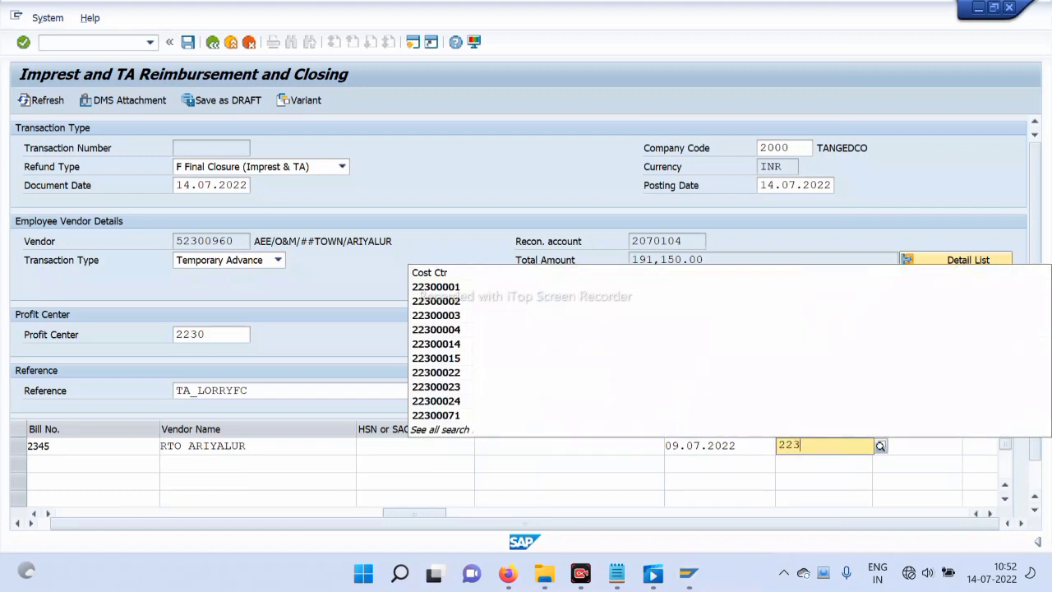
{"action": "left_click", "coordinate": [908, 547]}
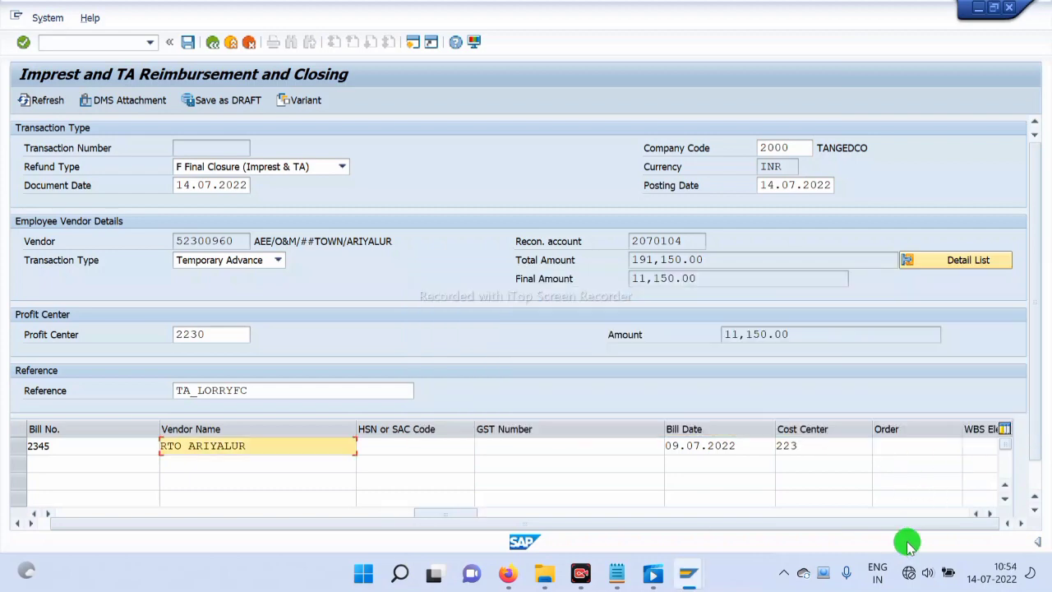
{"action": "left_click", "coordinate": [820, 449]}
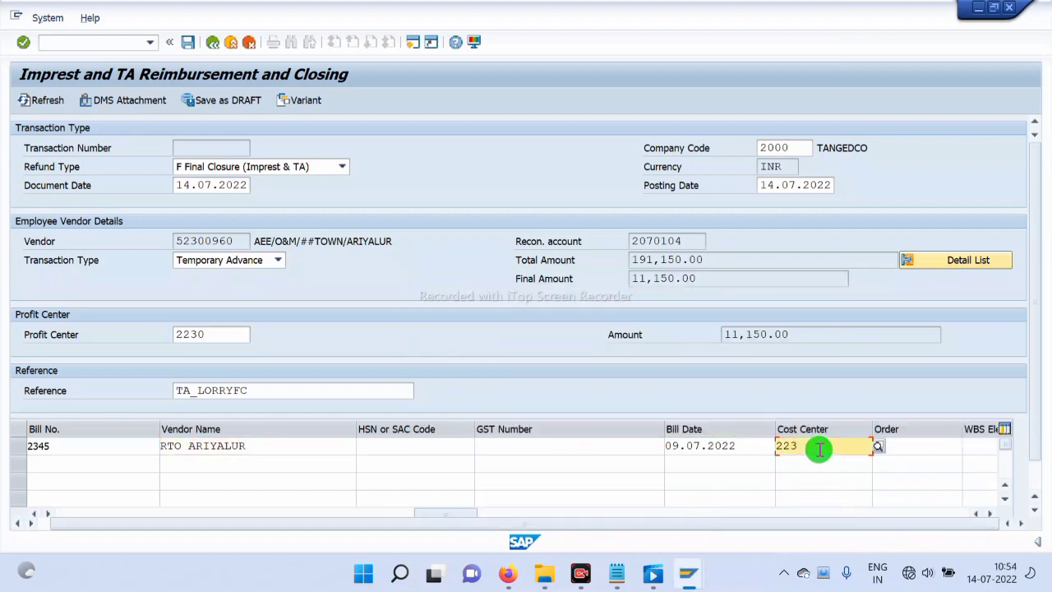
{"action": "type", "text": "00"}
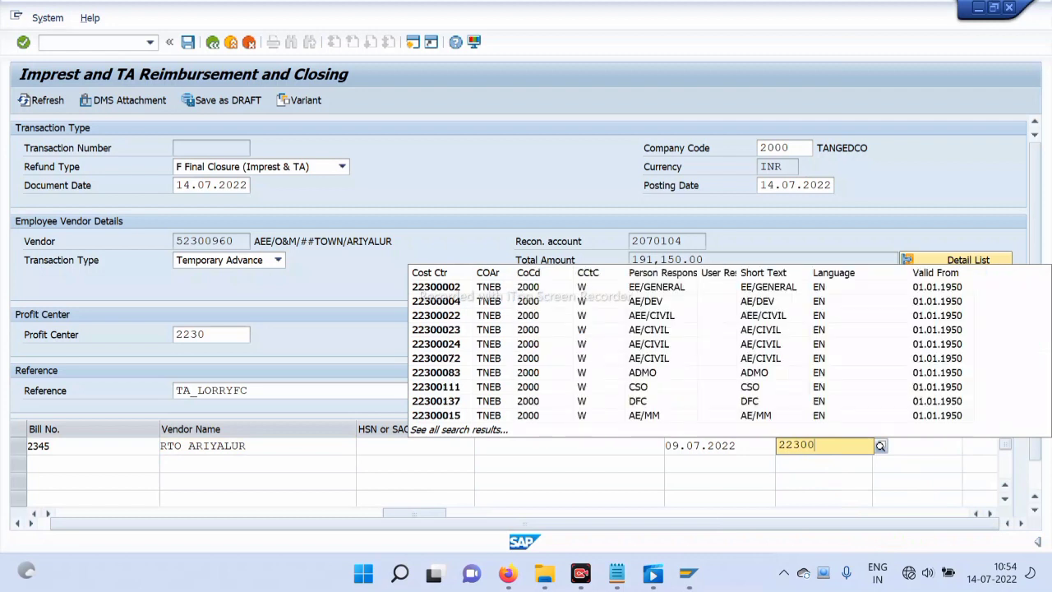
{"action": "type", "text": "960"}
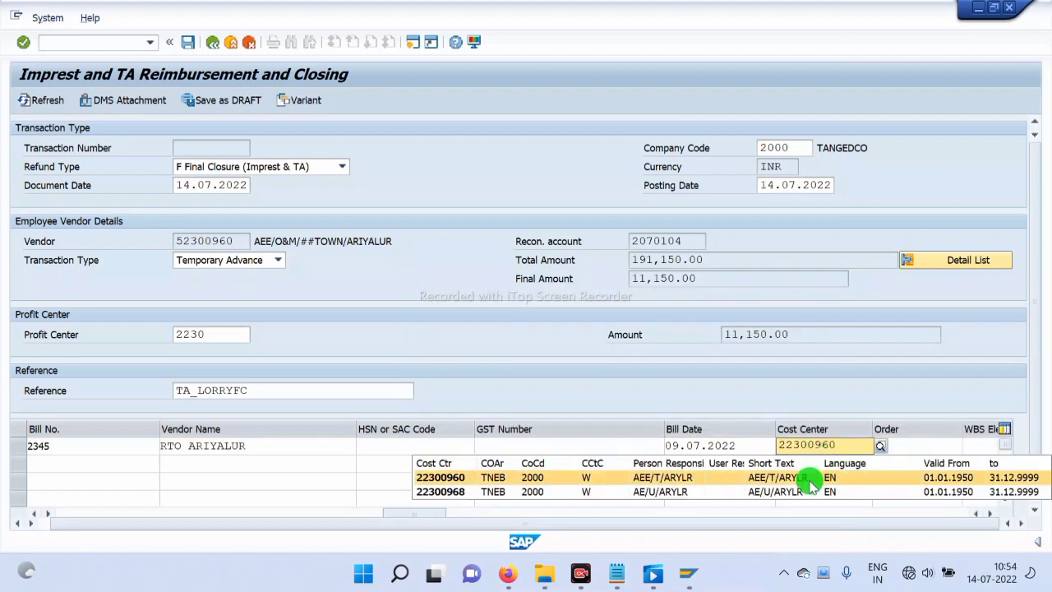
{"action": "left_click", "coordinate": [809, 479]}
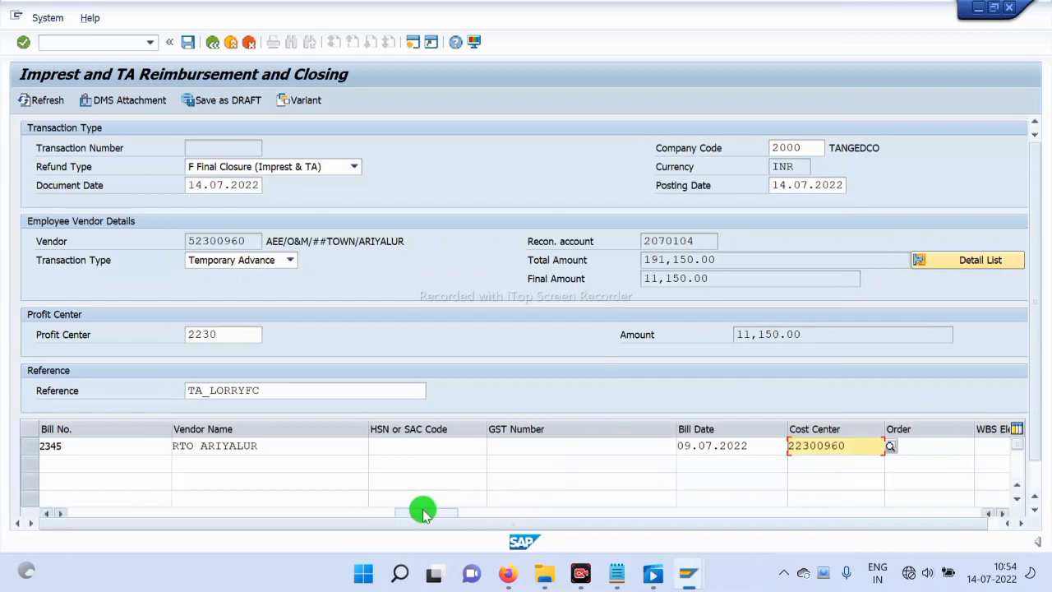
Step: Check the item's Order and WBS Element fields, then review the row from its G/L account onward
{"action": "left_click_drag", "start_coordinate": [423, 507], "coordinate": [581, 486]}
{"action": "left_click", "coordinate": [690, 452]}
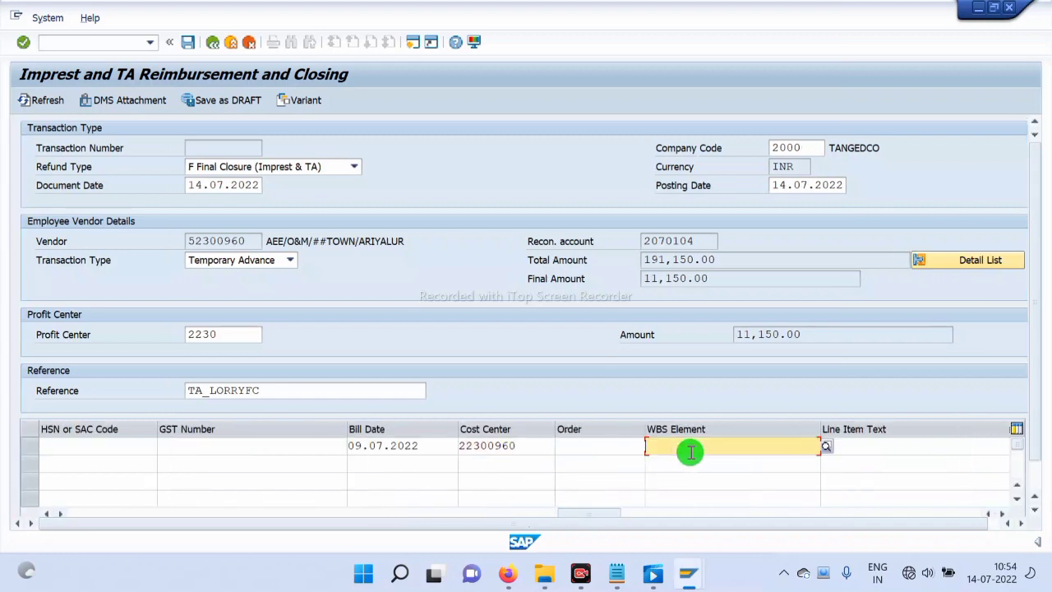
{"action": "left_click", "coordinate": [624, 448]}
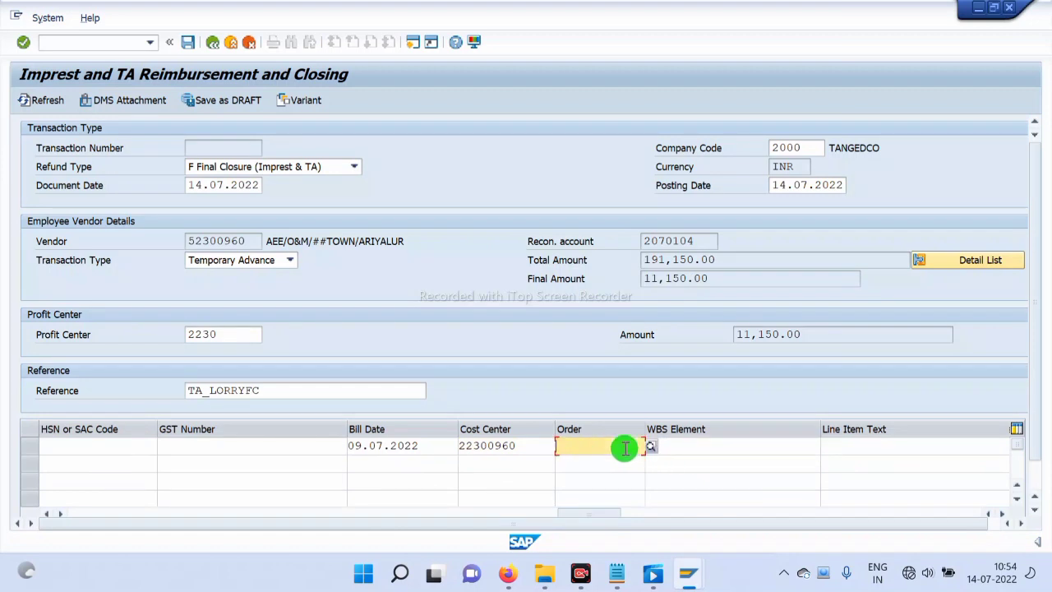
{"action": "left_click", "coordinate": [688, 444]}
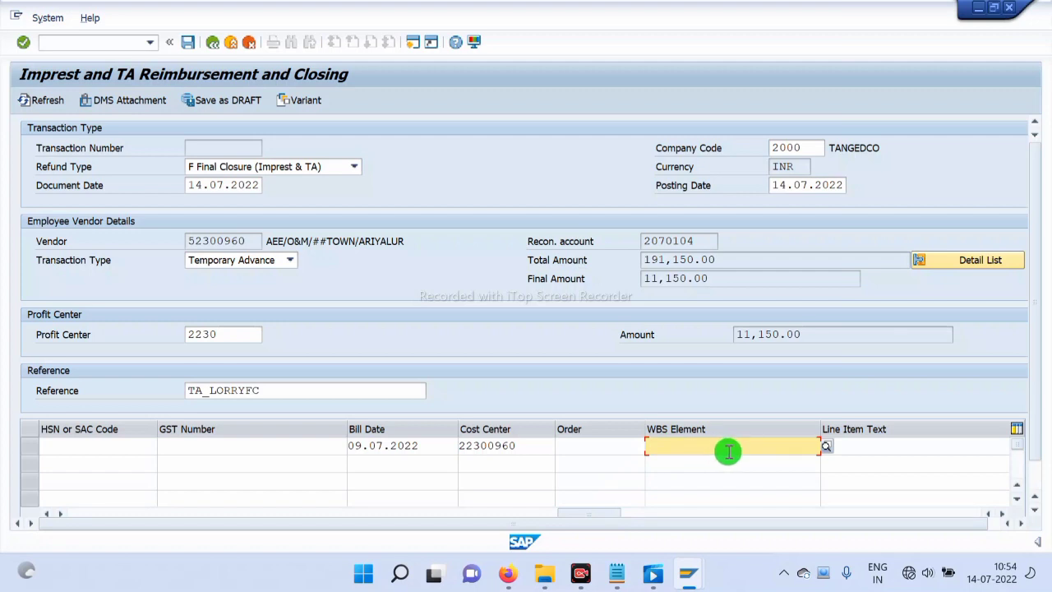
{"action": "left_click", "coordinate": [602, 444]}
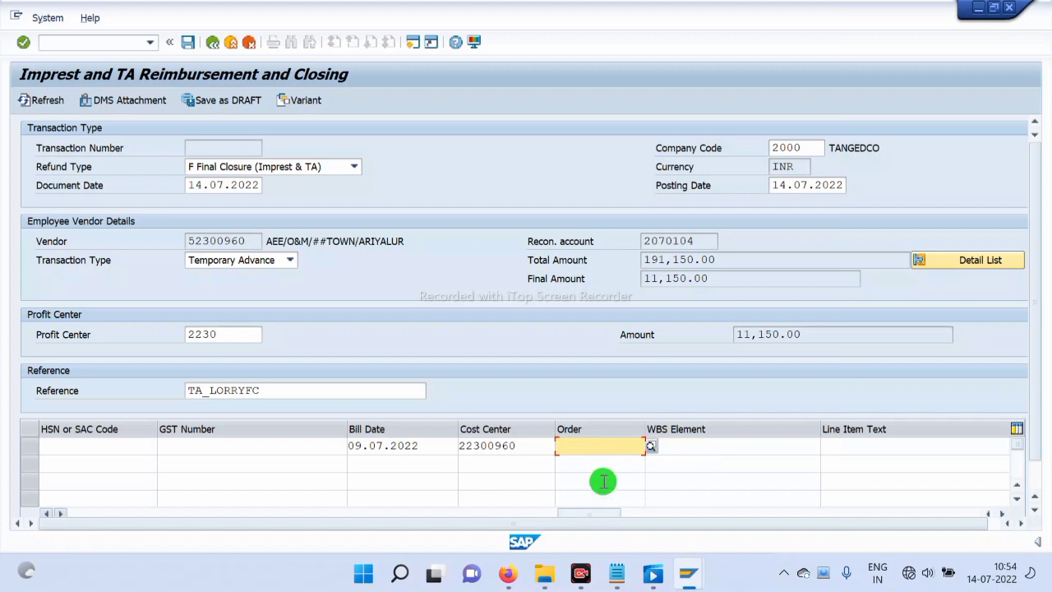
{"action": "left_click_drag", "start_coordinate": [599, 511], "coordinate": [129, 472]}
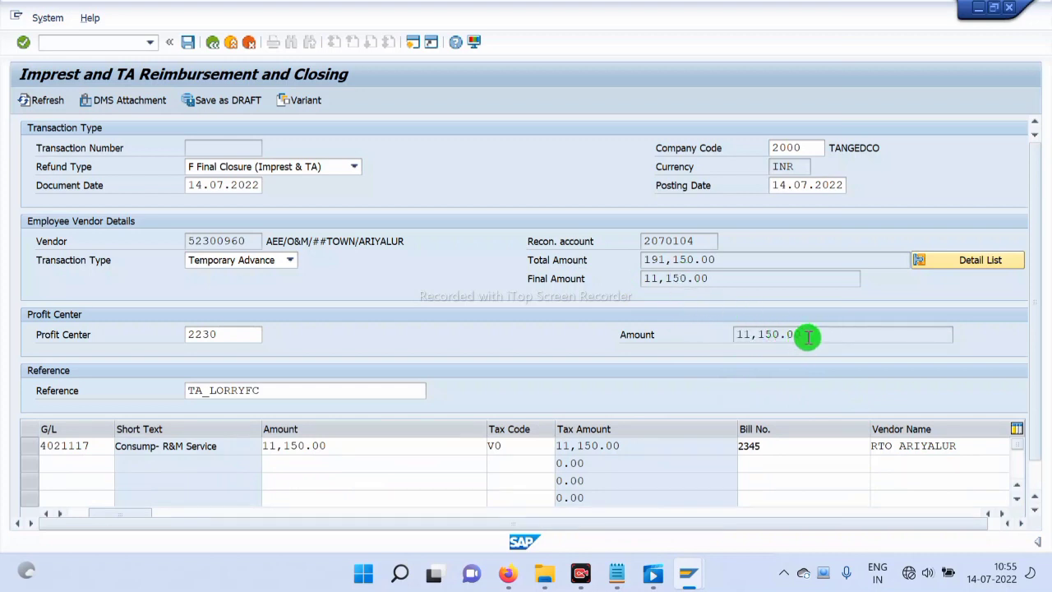
Step: Open the DMS attachments with all versions shown and start a Vendor Invoice (VEN) document described as pcb copy
{"action": "left_click", "coordinate": [123, 108]}
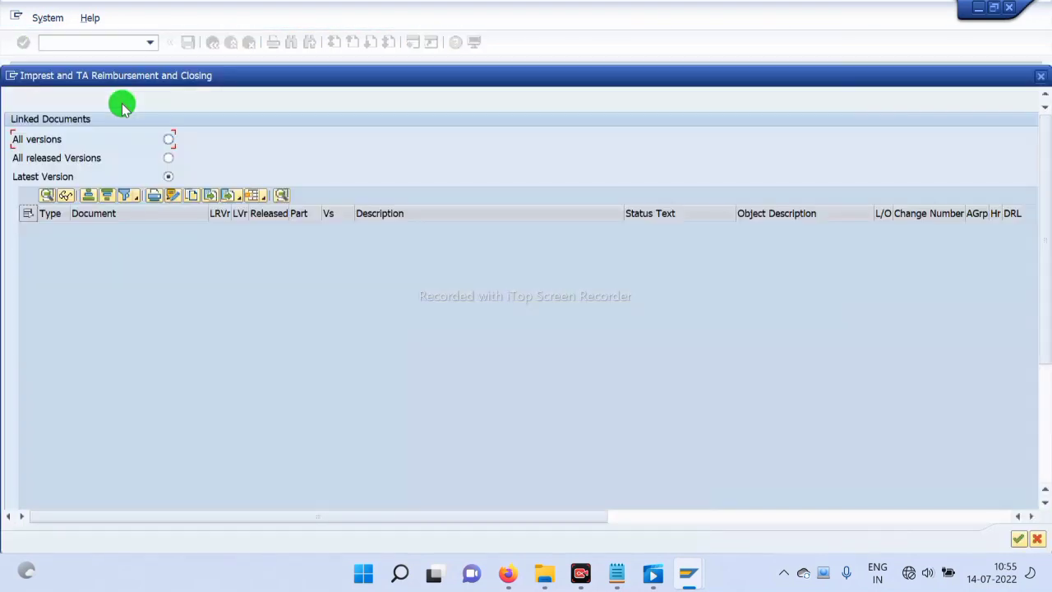
{"action": "left_click", "coordinate": [167, 139]}
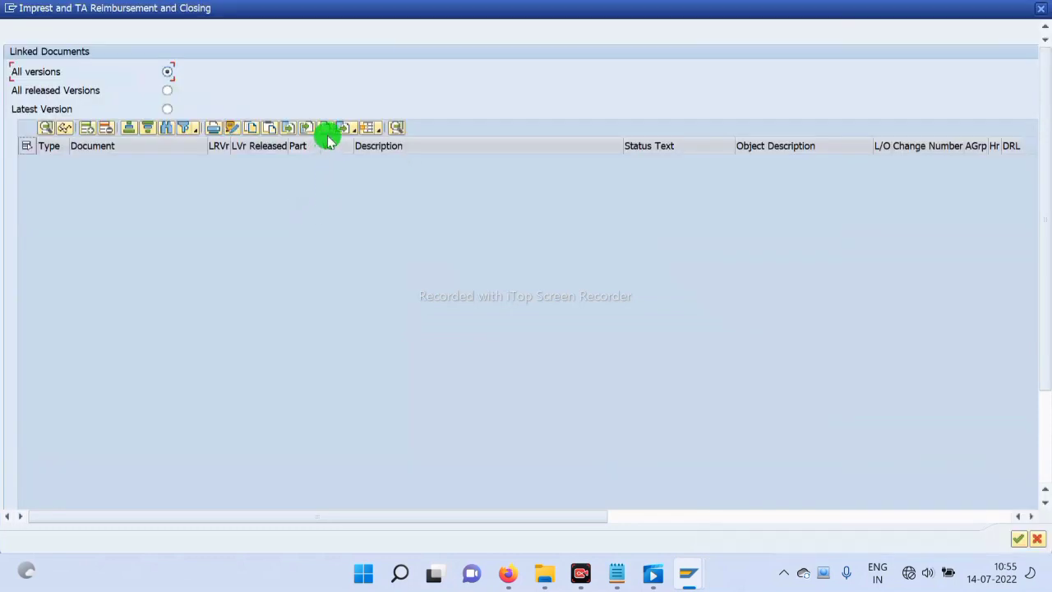
{"action": "left_click", "coordinate": [328, 130]}
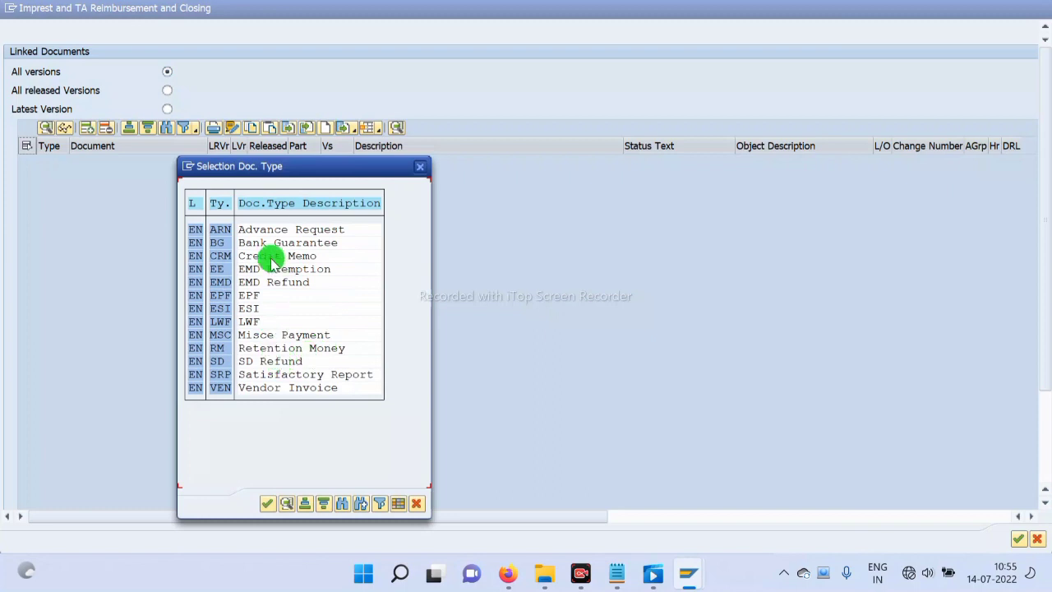
{"action": "double_click", "coordinate": [296, 388]}
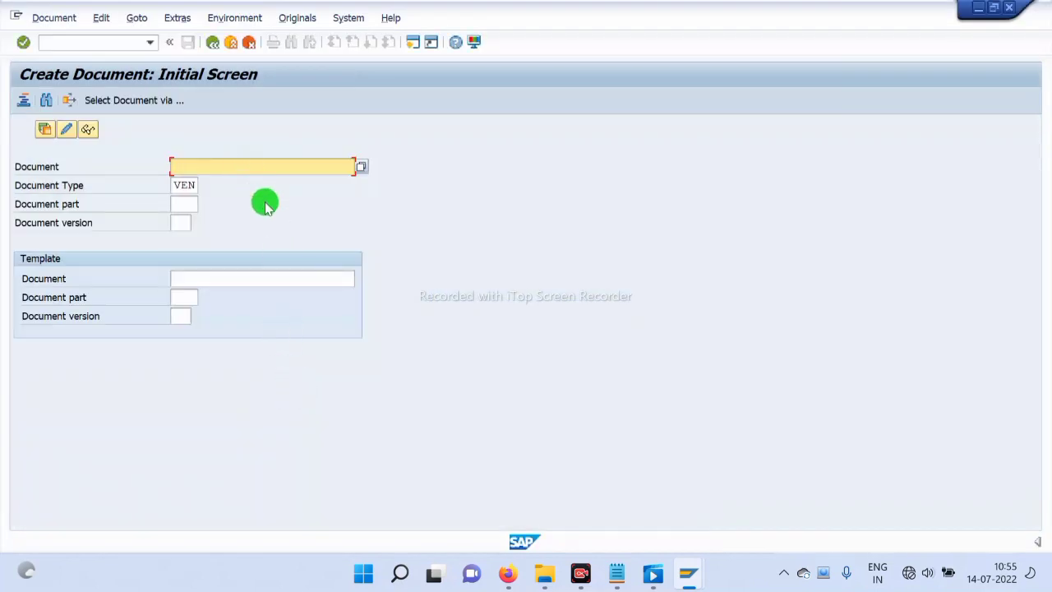
{"action": "key", "text": "Return"}
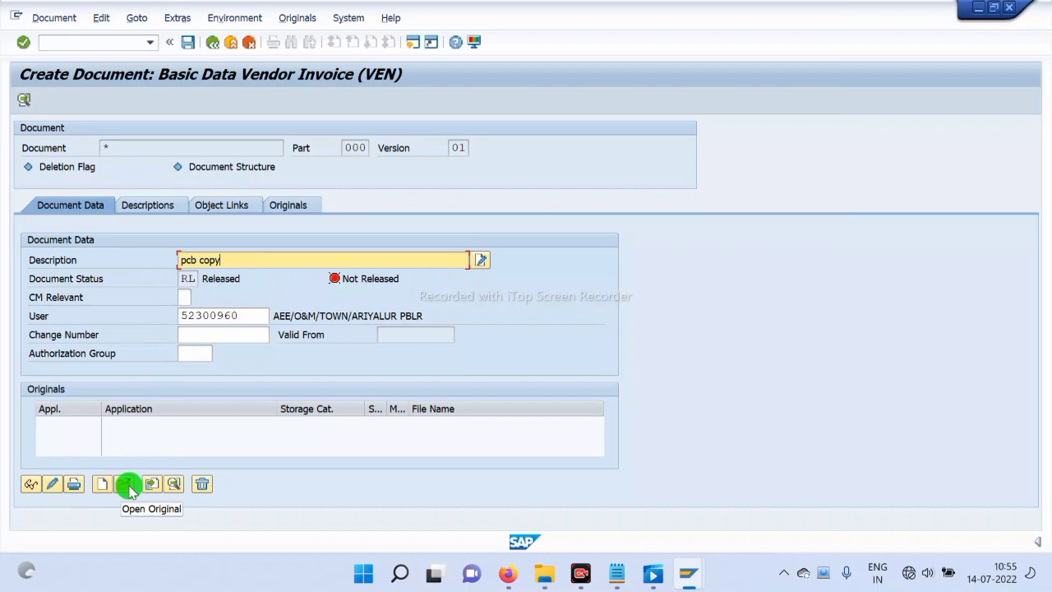
Step: Attach temporary advance.pdf from the Downloads folder as the document's original, allowing file access and remembering the decision
{"action": "left_click", "coordinate": [129, 485]}
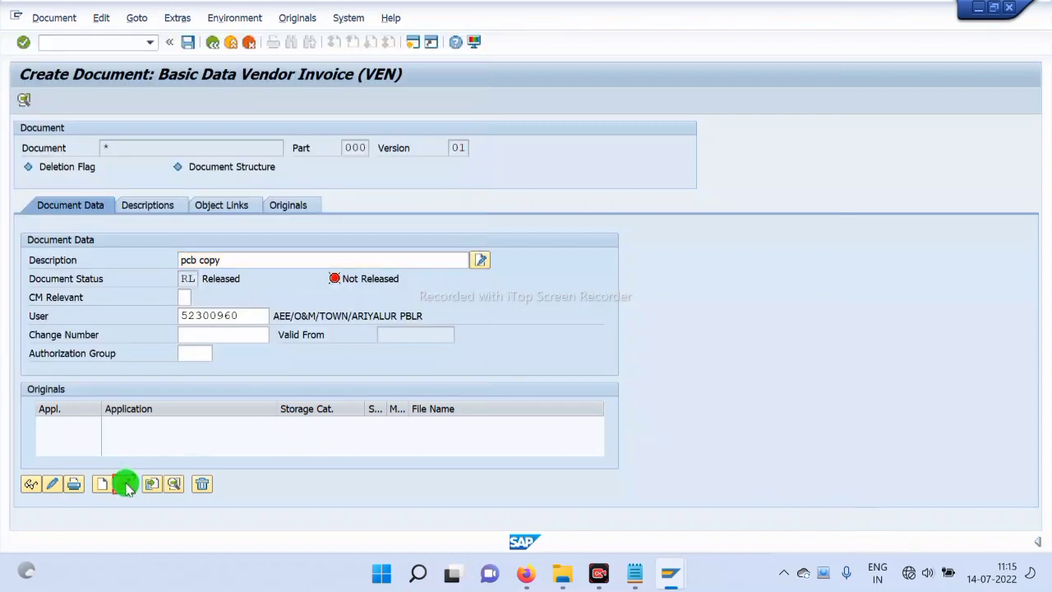
{"action": "left_click", "coordinate": [124, 485]}
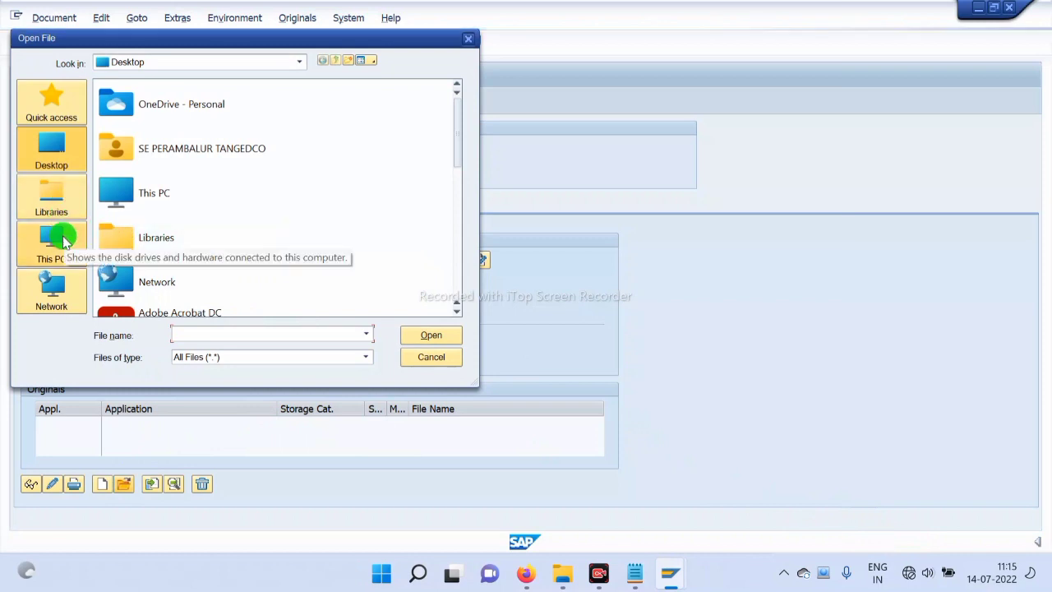
{"action": "left_click", "coordinate": [64, 240]}
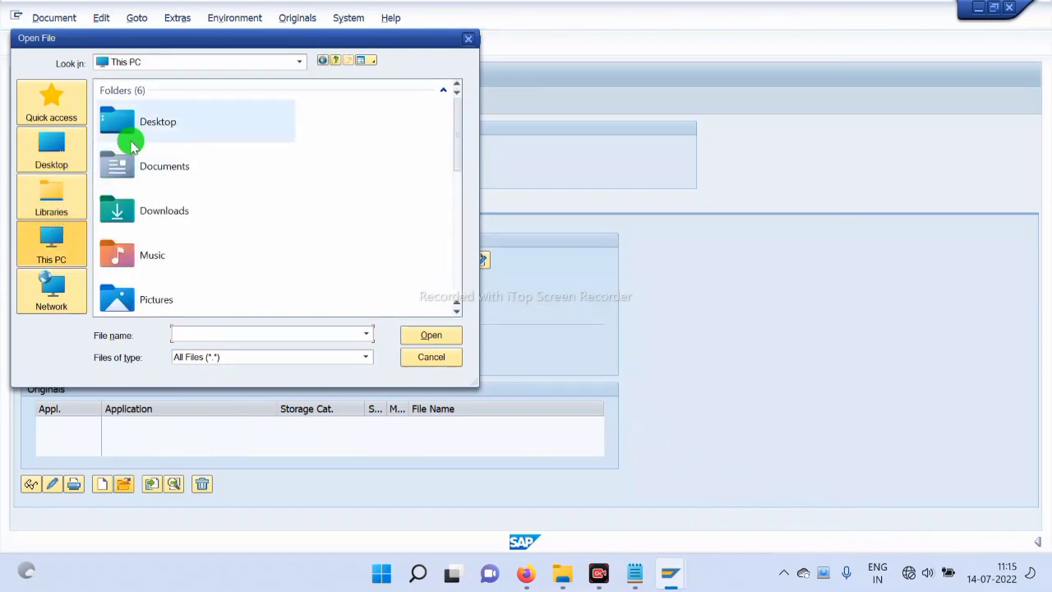
{"action": "double_click", "coordinate": [133, 211]}
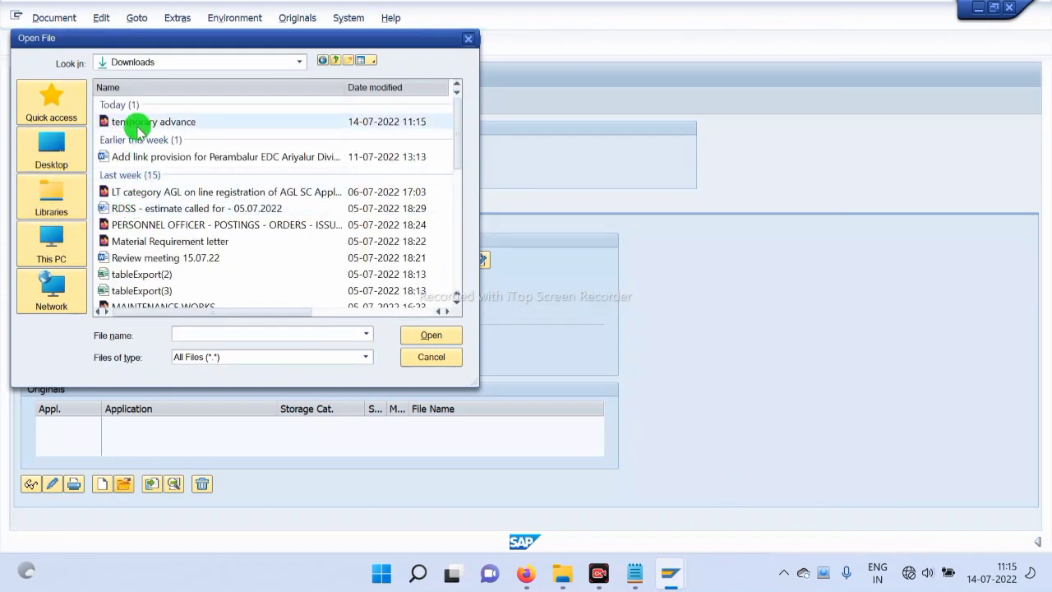
{"action": "double_click", "coordinate": [138, 124]}
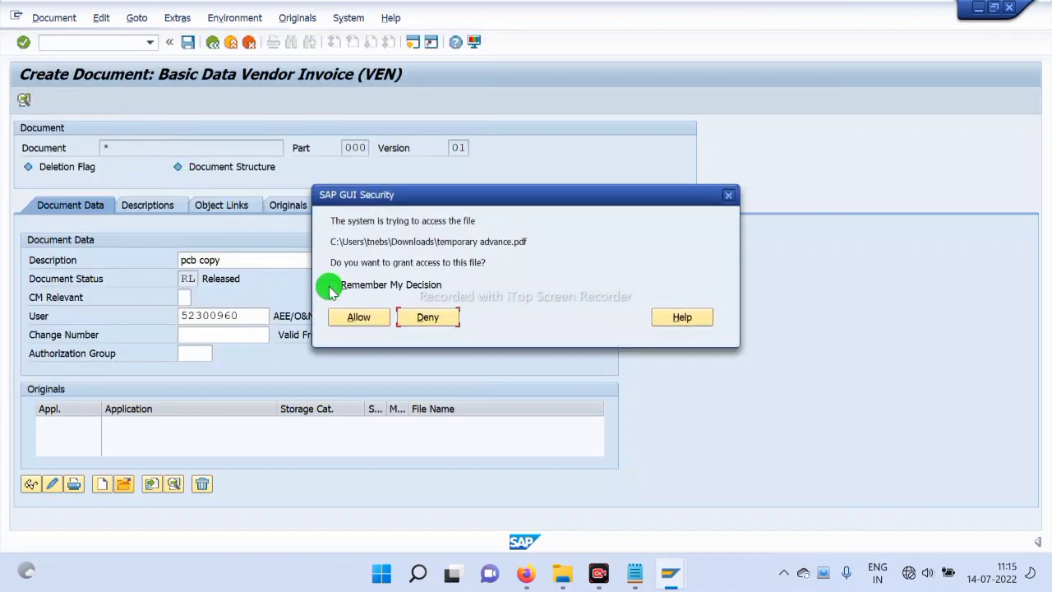
{"action": "left_click", "coordinate": [333, 285]}
{"action": "left_click", "coordinate": [350, 315]}
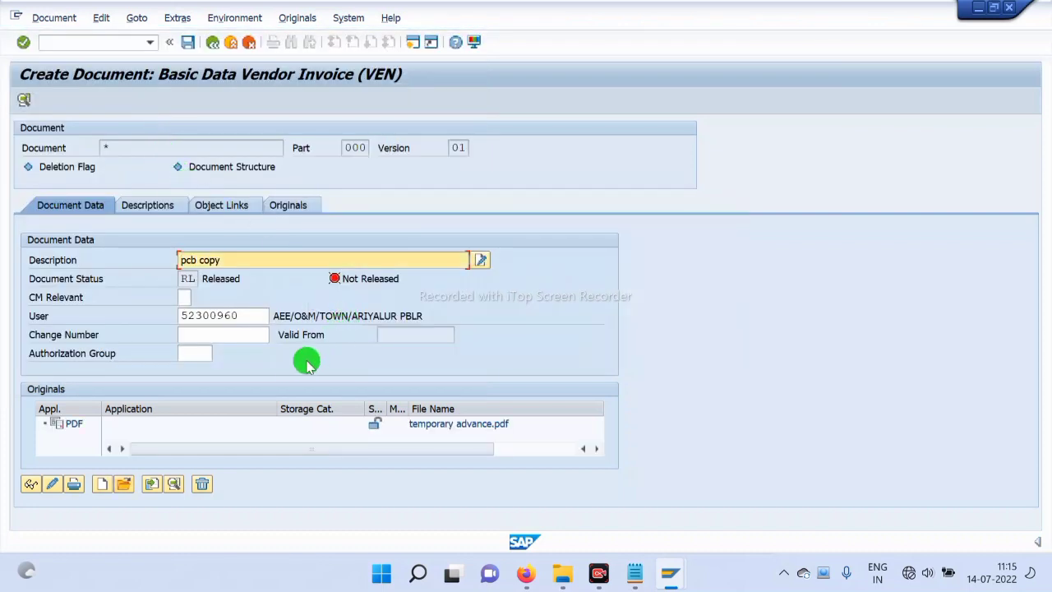
Step: Check in the temporary advance.pdf original and save the Vendor Invoice document
{"action": "left_click", "coordinate": [67, 426]}
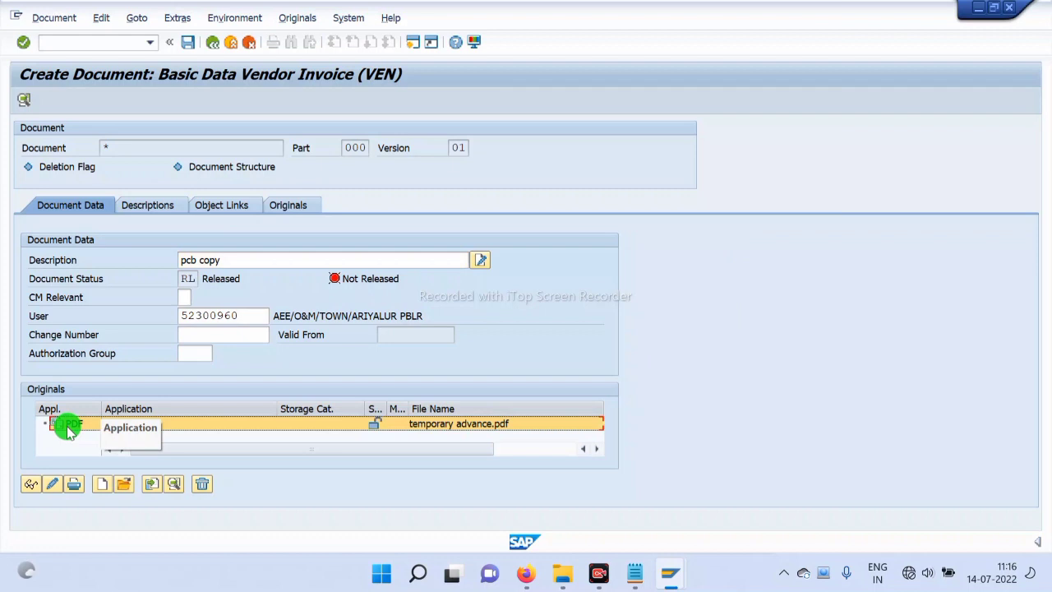
{"action": "right_click", "coordinate": [69, 429]}
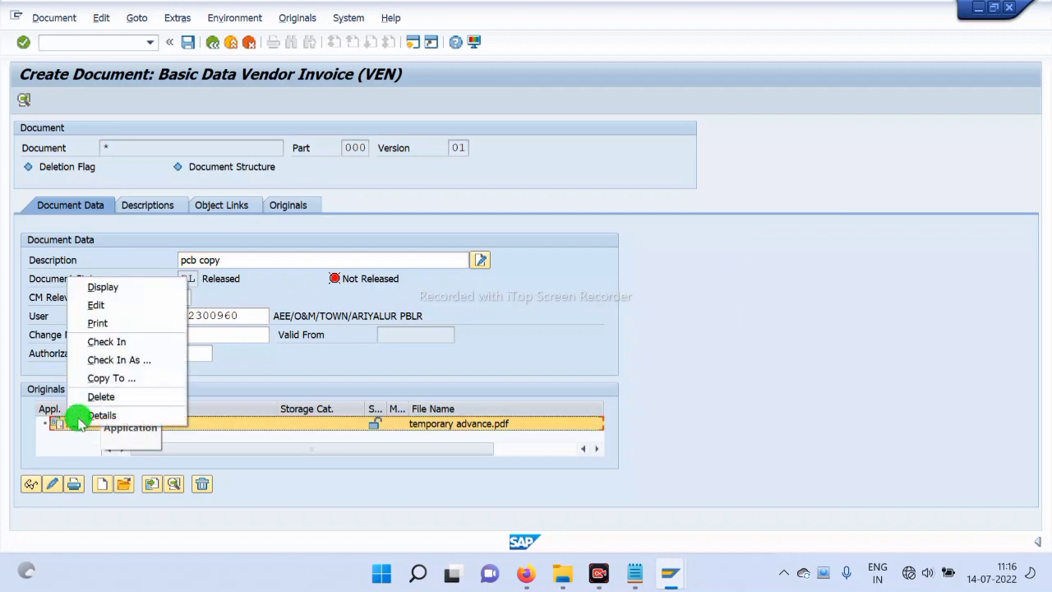
{"action": "left_click", "coordinate": [121, 344]}
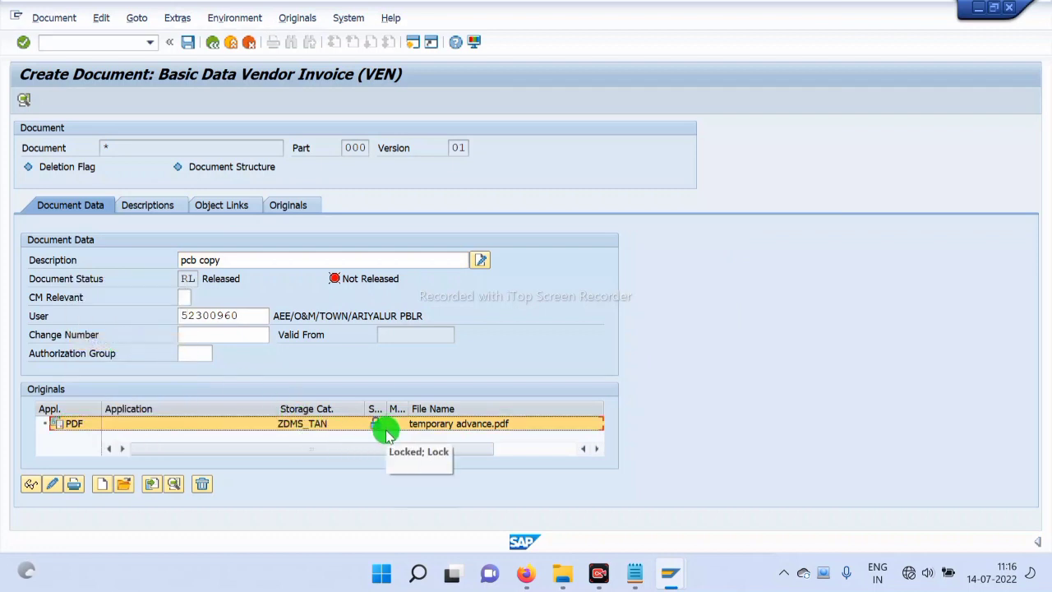
{"action": "left_click", "coordinate": [188, 42]}
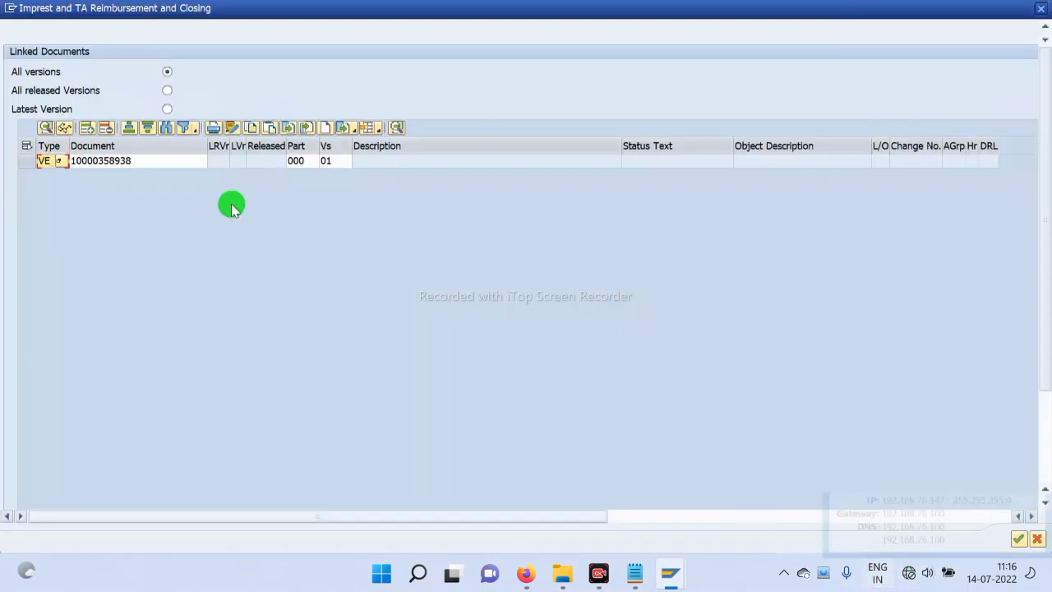
Step: Select all linked document entries and confirm them as the attachment of the closing transaction
{"action": "left_click", "coordinate": [26, 147]}
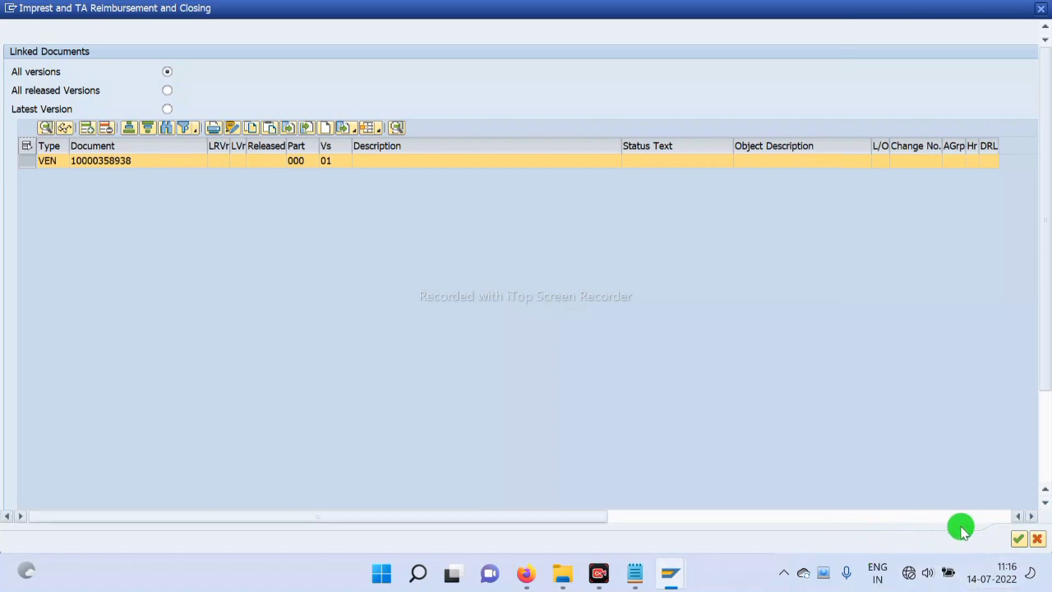
{"action": "left_click", "coordinate": [1025, 543]}
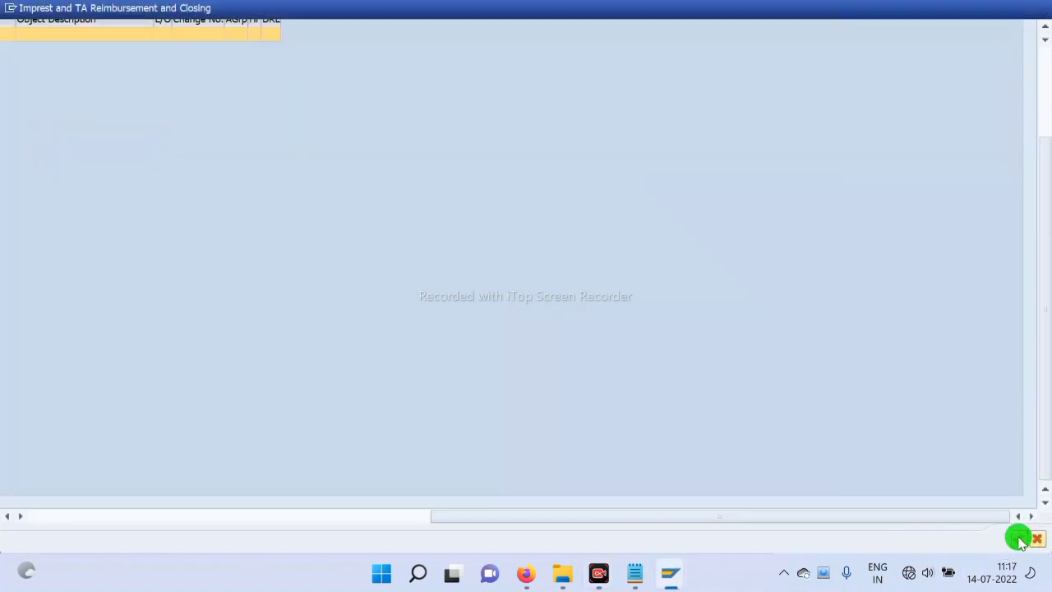
{"action": "left_click", "coordinate": [1019, 539]}
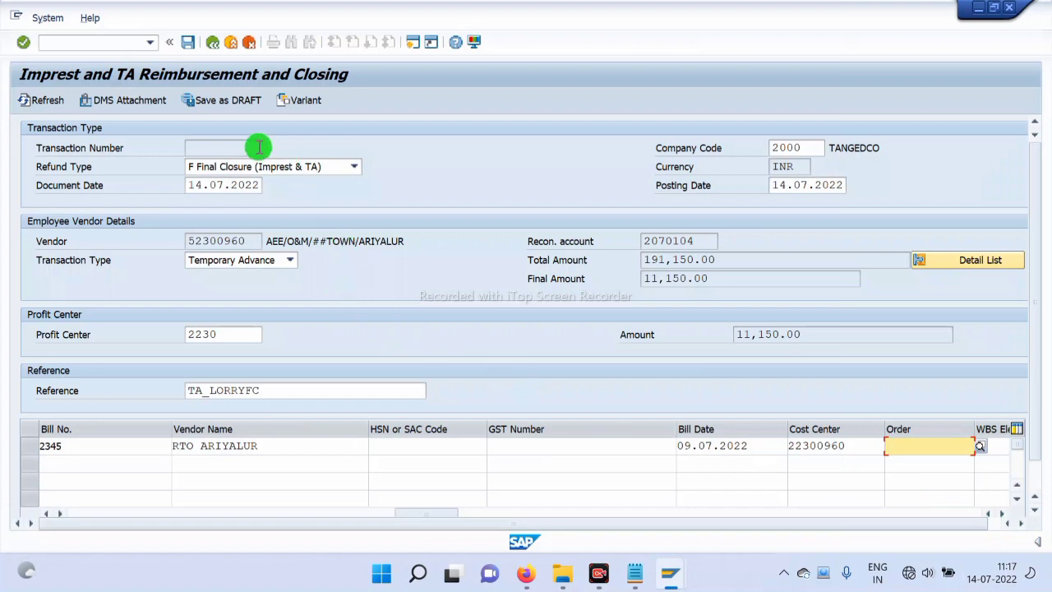
Step: Save and confirm the temporary advance settlement, accepting the =ZK OK-code and the coding block as proposed, and return to the user menu
{"action": "left_click", "coordinate": [188, 44]}
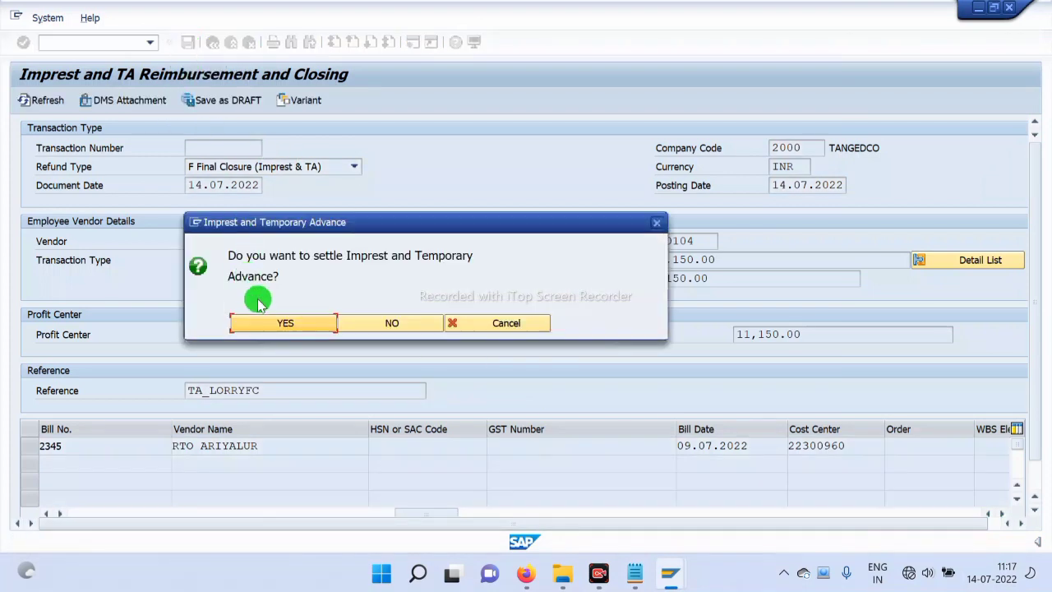
{"action": "left_click", "coordinate": [265, 327]}
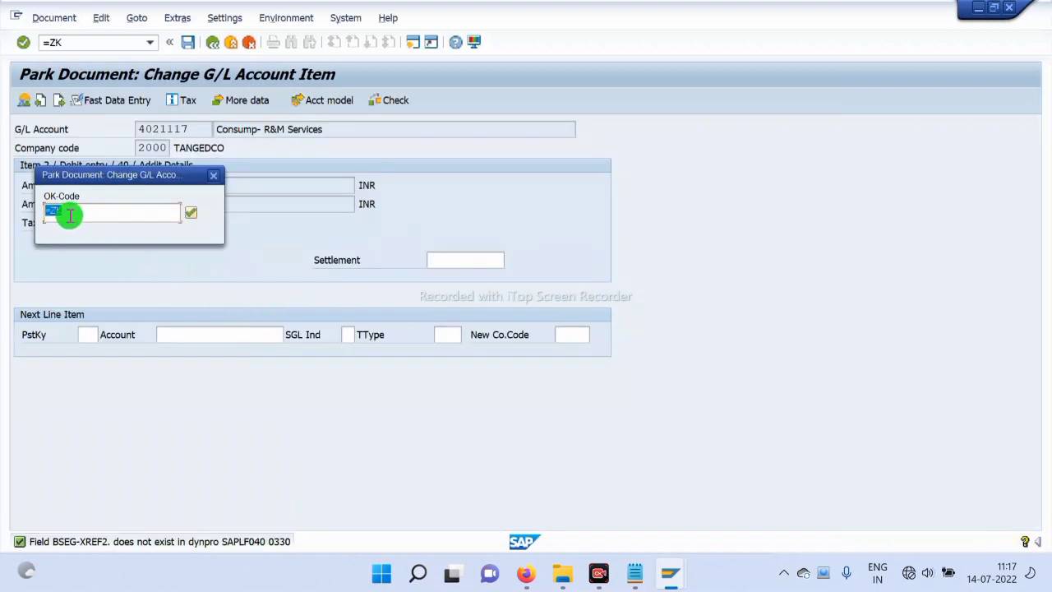
{"action": "left_click", "coordinate": [190, 213]}
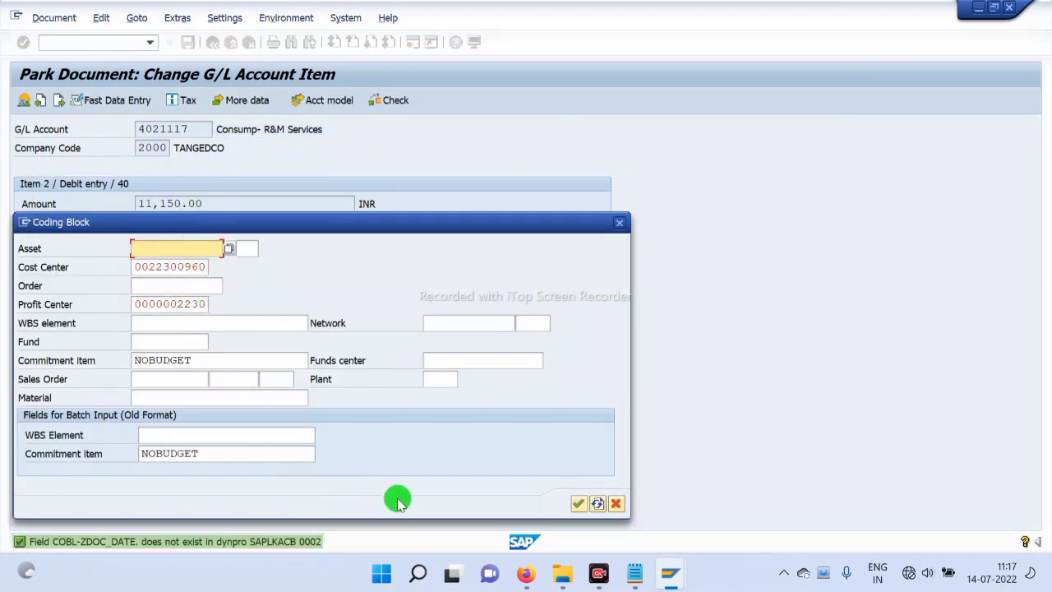
{"action": "left_click", "coordinate": [578, 504]}
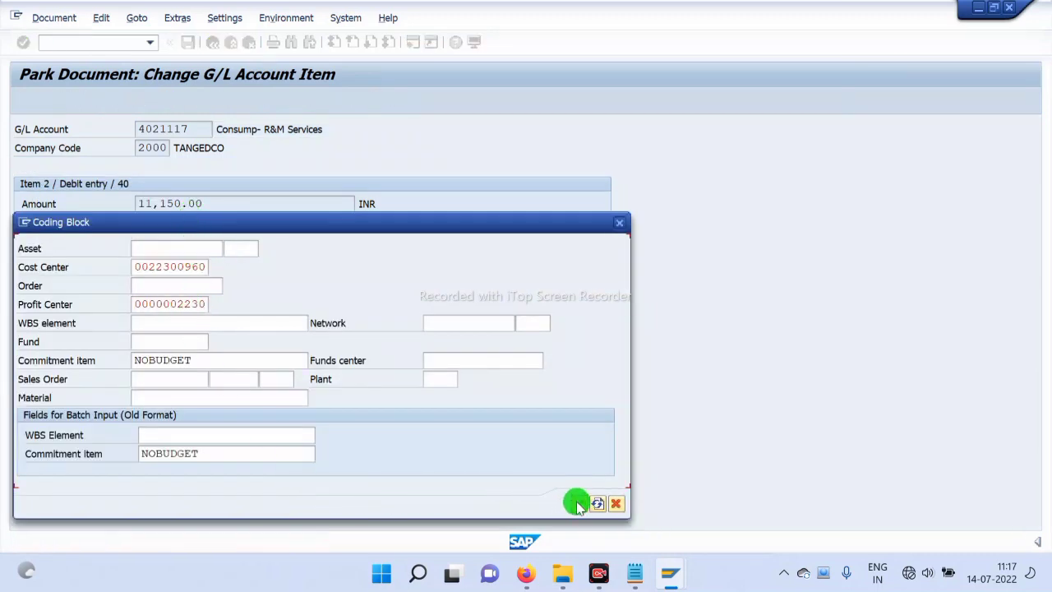
{"action": "left_click", "coordinate": [579, 504]}
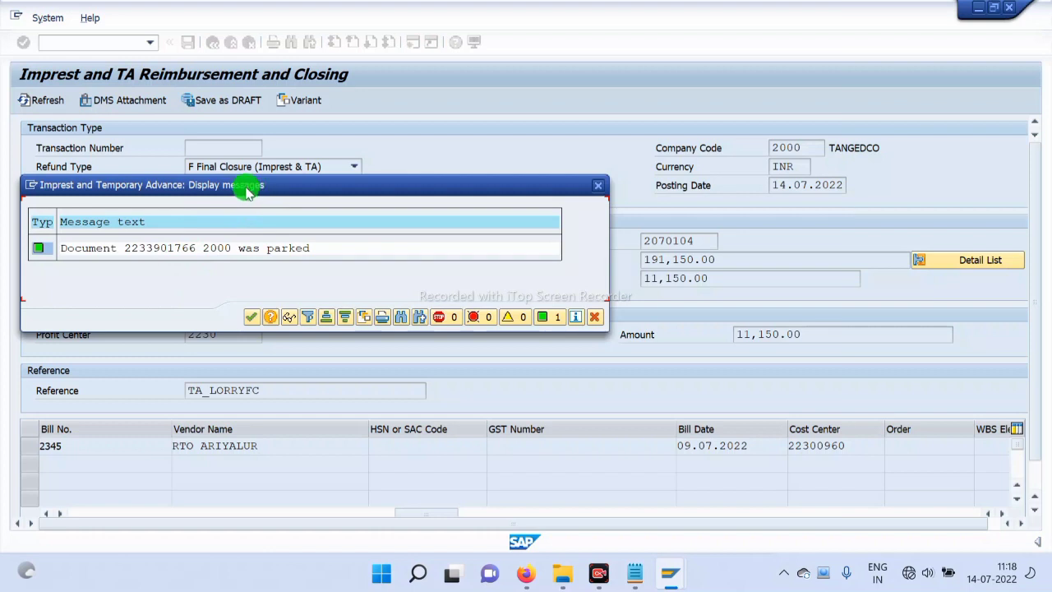
{"action": "left_click", "coordinate": [251, 319]}
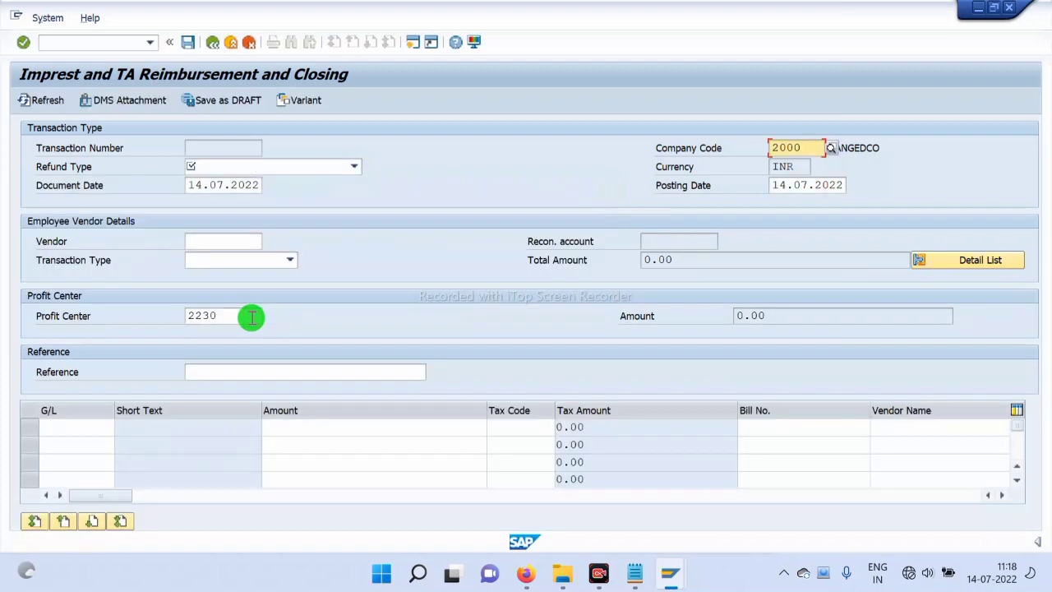
{"action": "left_click", "coordinate": [223, 44]}
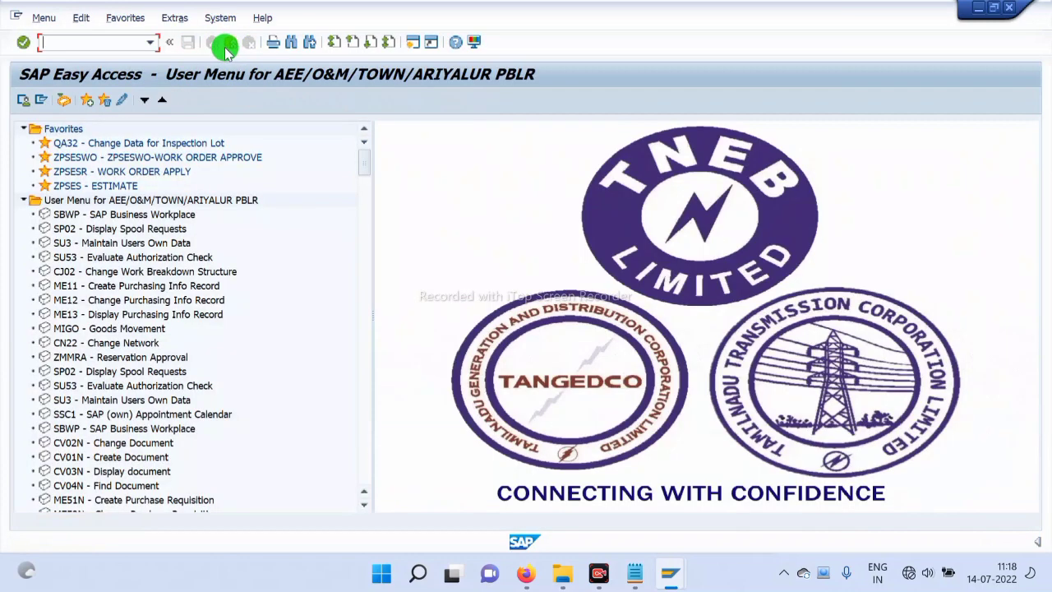
Step: Review the Inbox and its Workflow items in the Business Workplace, and return to the user menu
{"action": "left_click", "coordinate": [64, 102]}
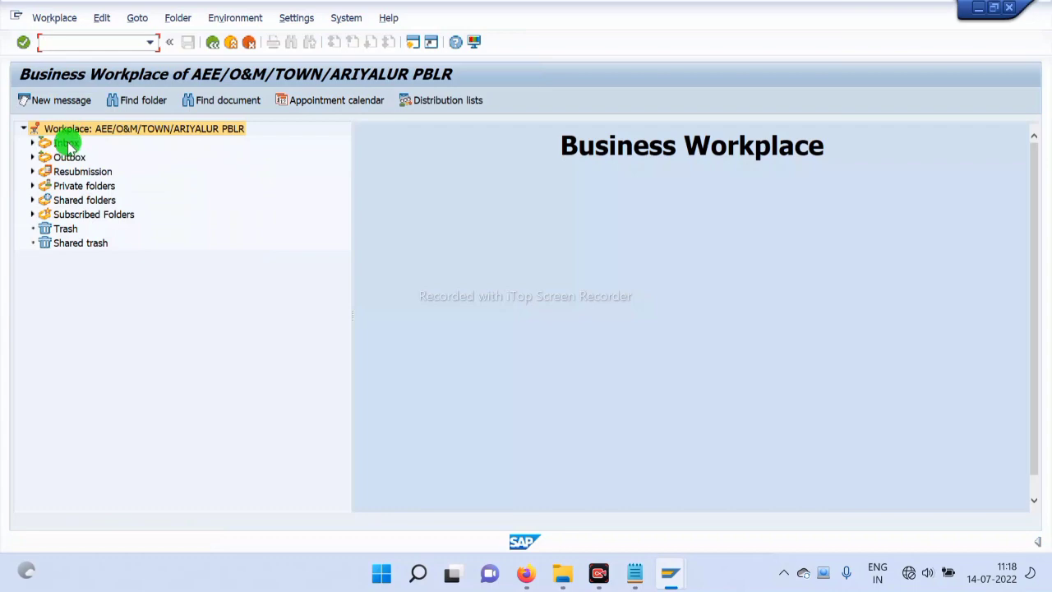
{"action": "left_click", "coordinate": [66, 143]}
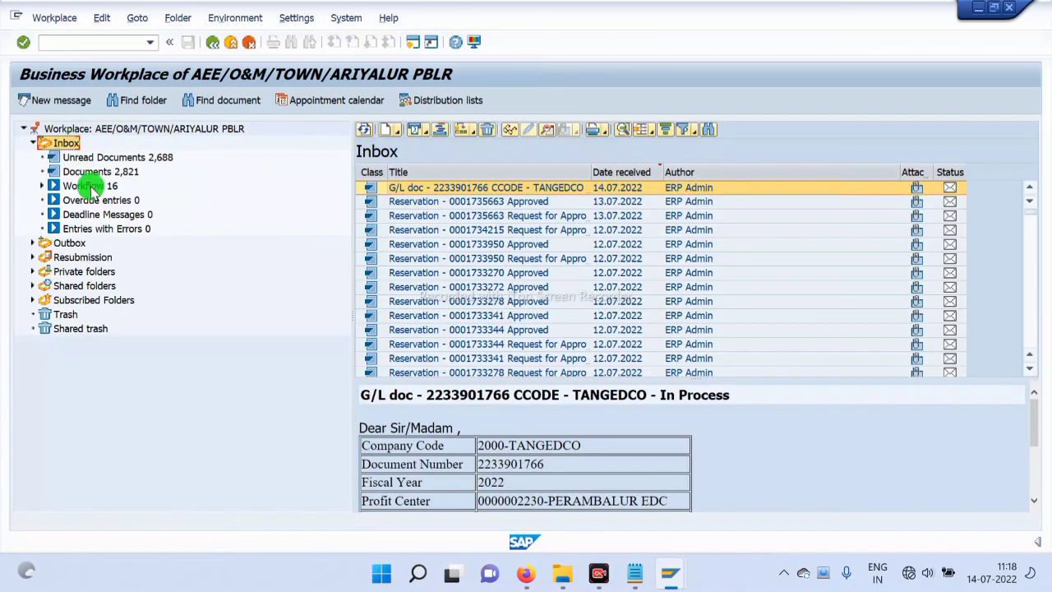
{"action": "left_click", "coordinate": [90, 186]}
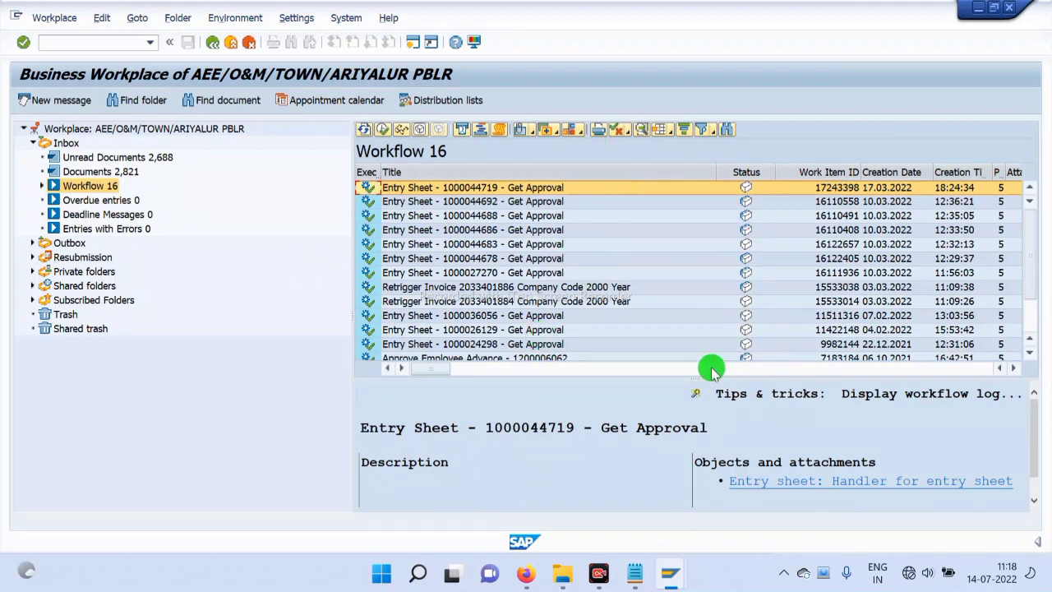
{"action": "left_click", "coordinate": [232, 42]}
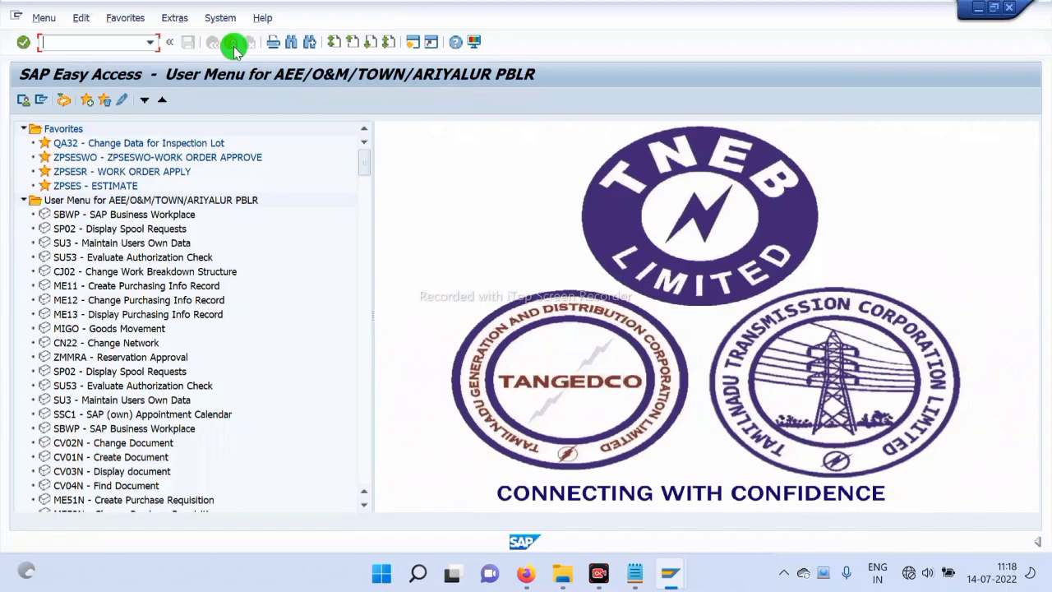